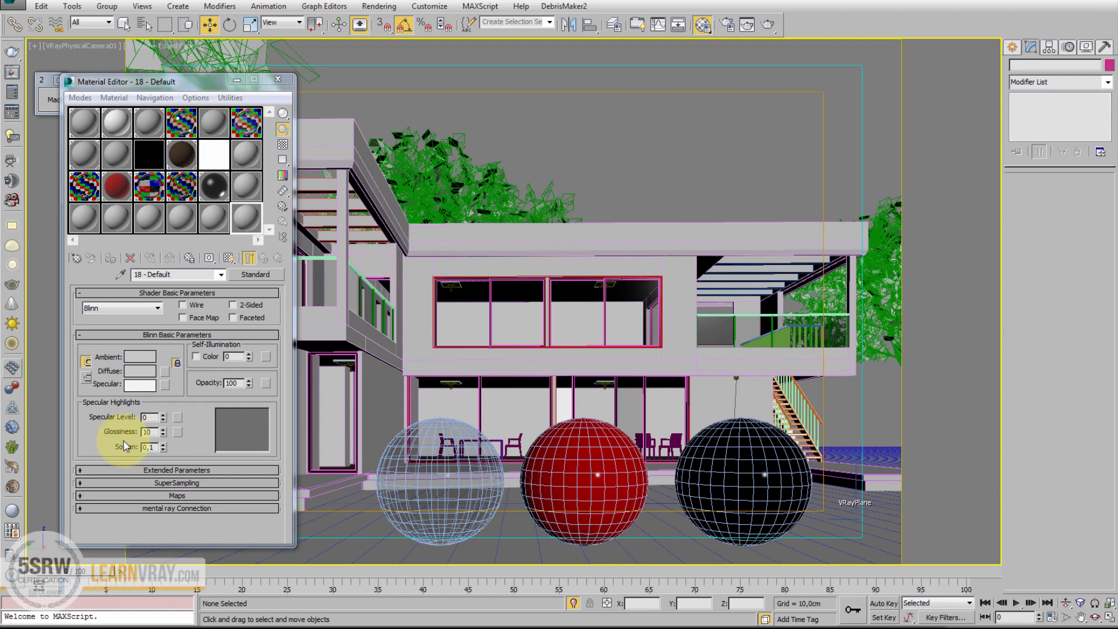
Step: Place a V-Ray dome light on the ground beside the glass sphere and assign a VRayHDRI map as its texture
click(12, 245)
click(352, 527)
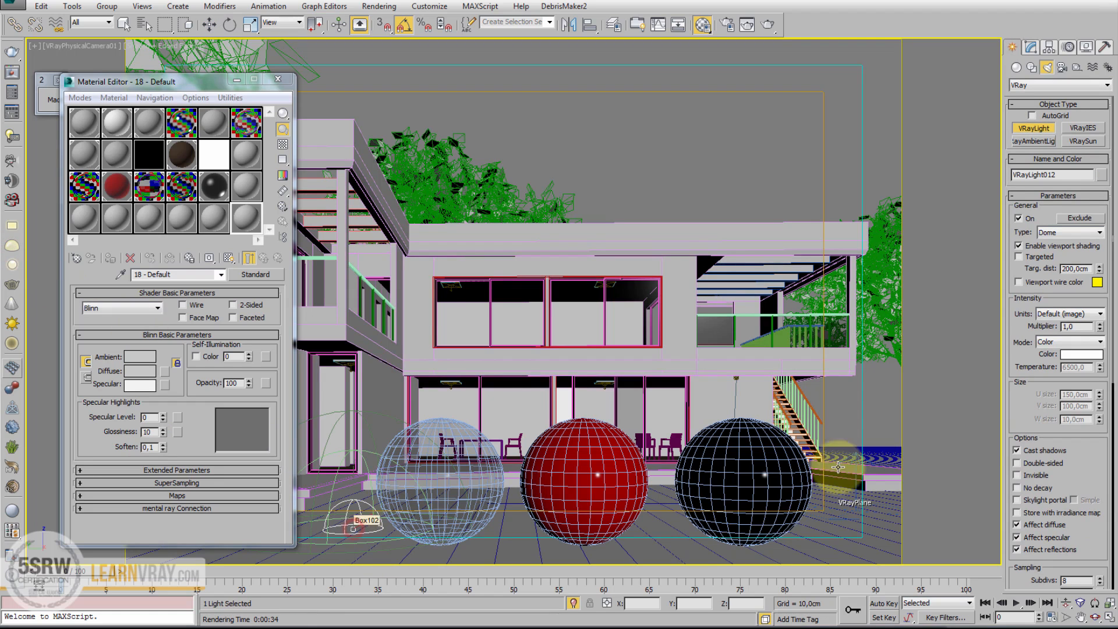
drag(1089, 486, 1063, 260)
scroll(1063, 260, down, 3)
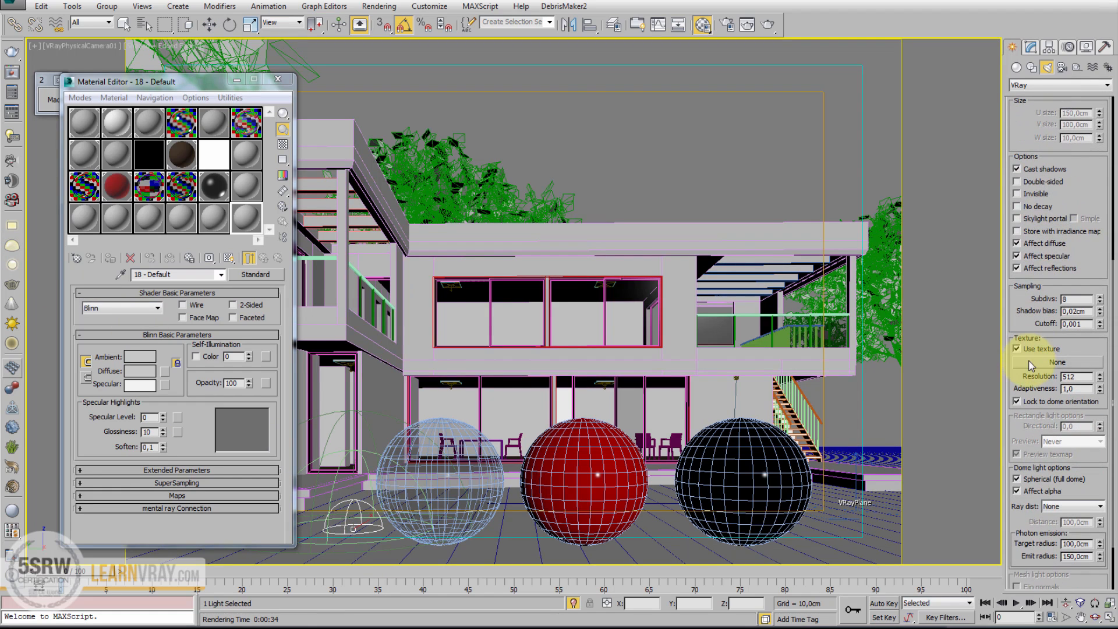
click(1058, 362)
double_click(631, 238)
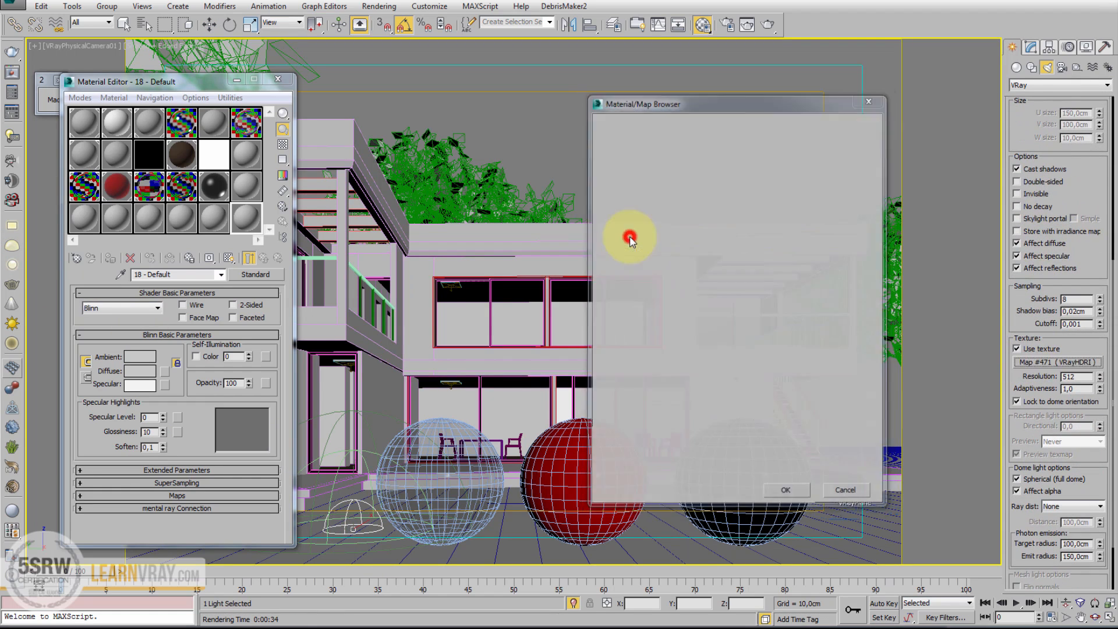
Step: Instance the dome light's HDRI map into the last material slot and load 1725 Sun Clouds.hdr as its bitmap
drag(1061, 364, 258, 233)
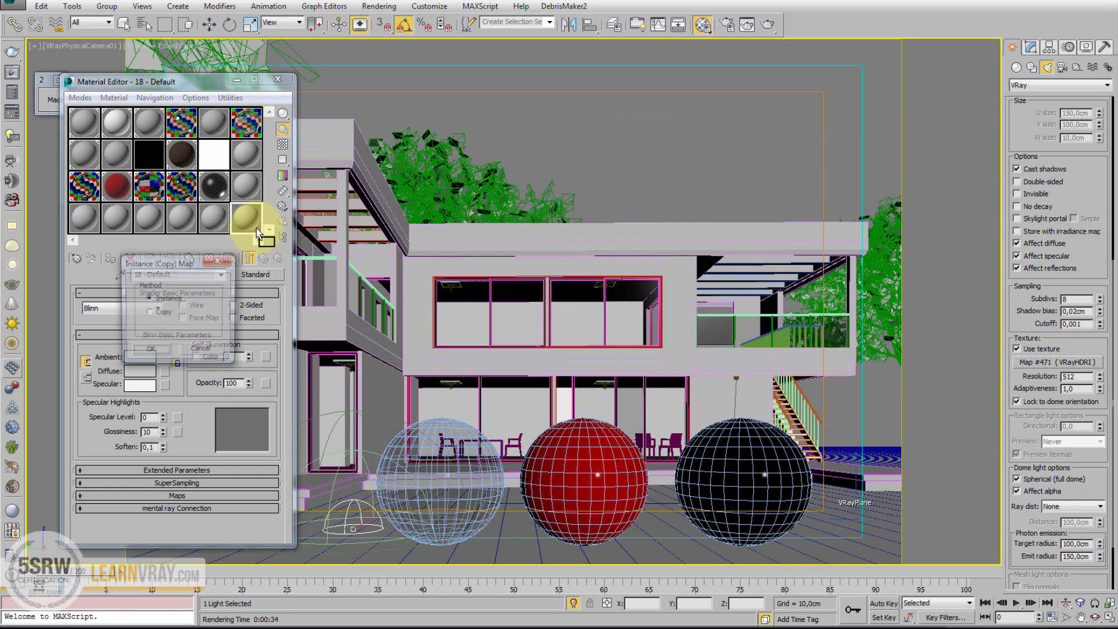
click(151, 349)
click(269, 351)
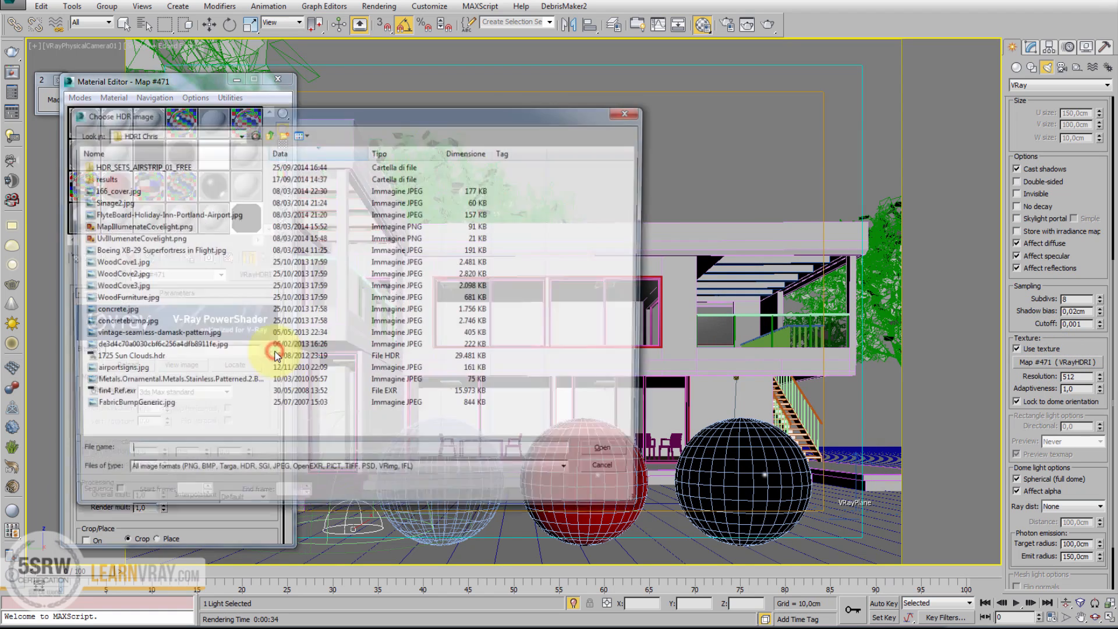
double_click(107, 359)
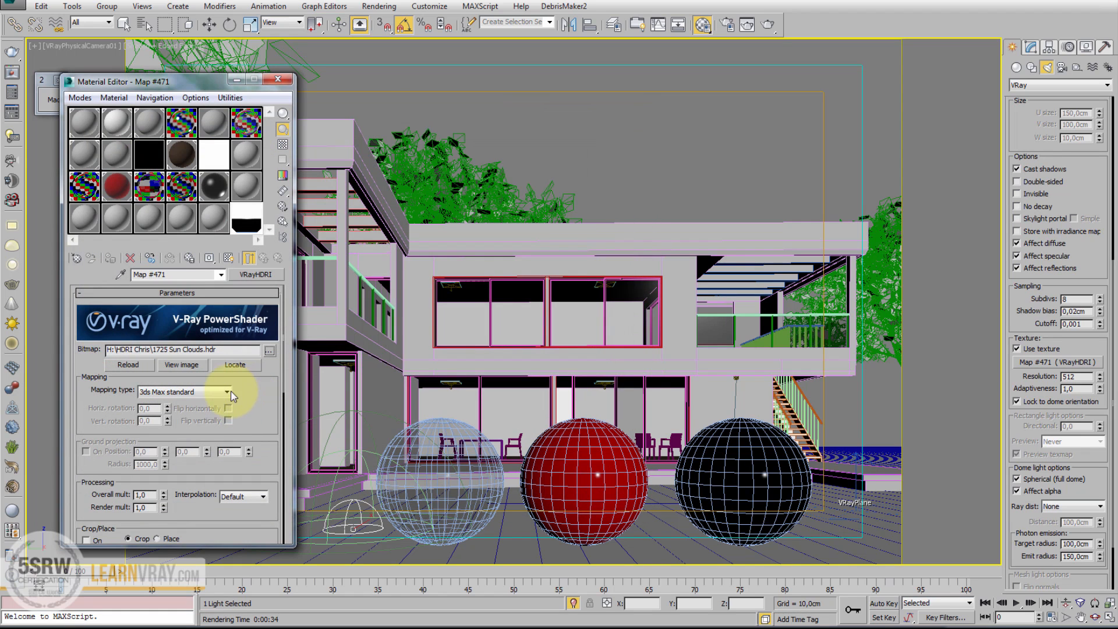
Step: Set the HDRI map's mapping type to Spherical and render the camera view to check the lighting
click(226, 394)
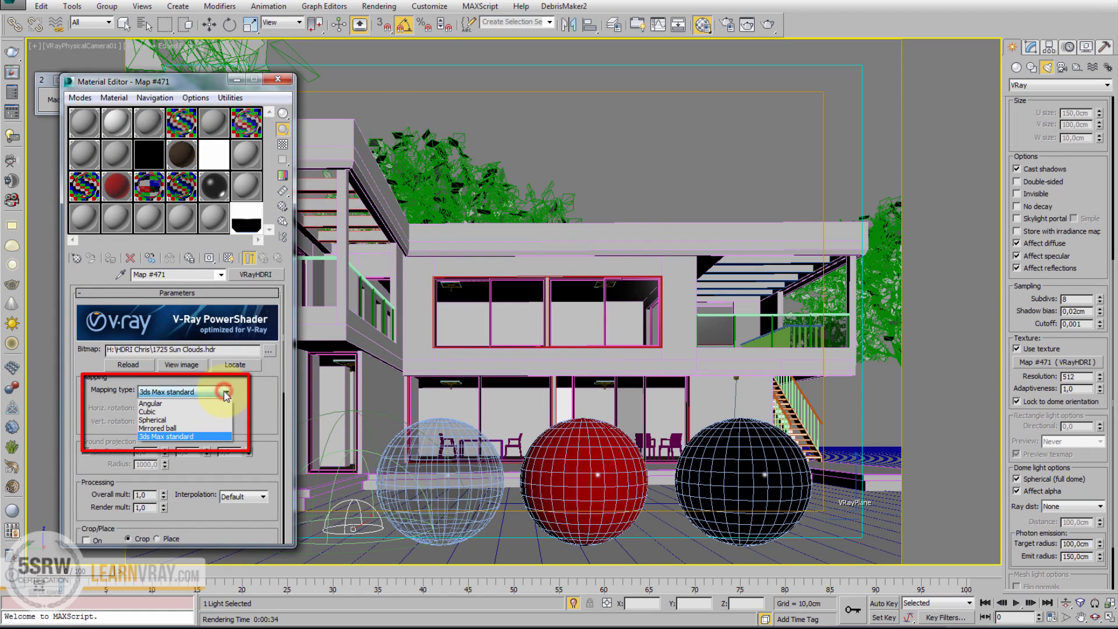
click(174, 421)
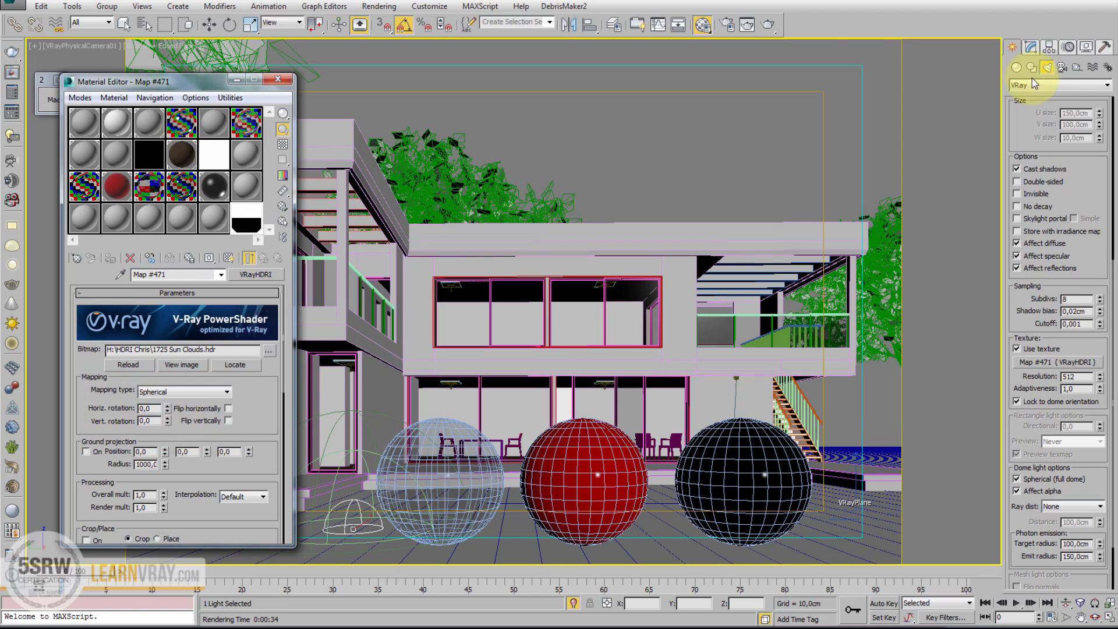
click(767, 24)
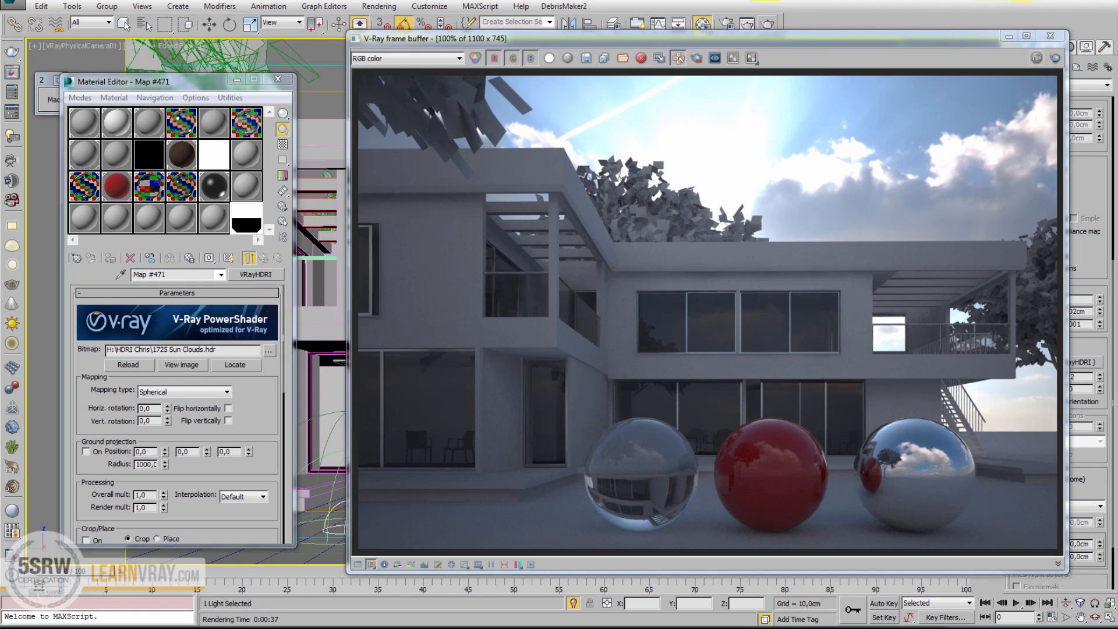
click(1050, 35)
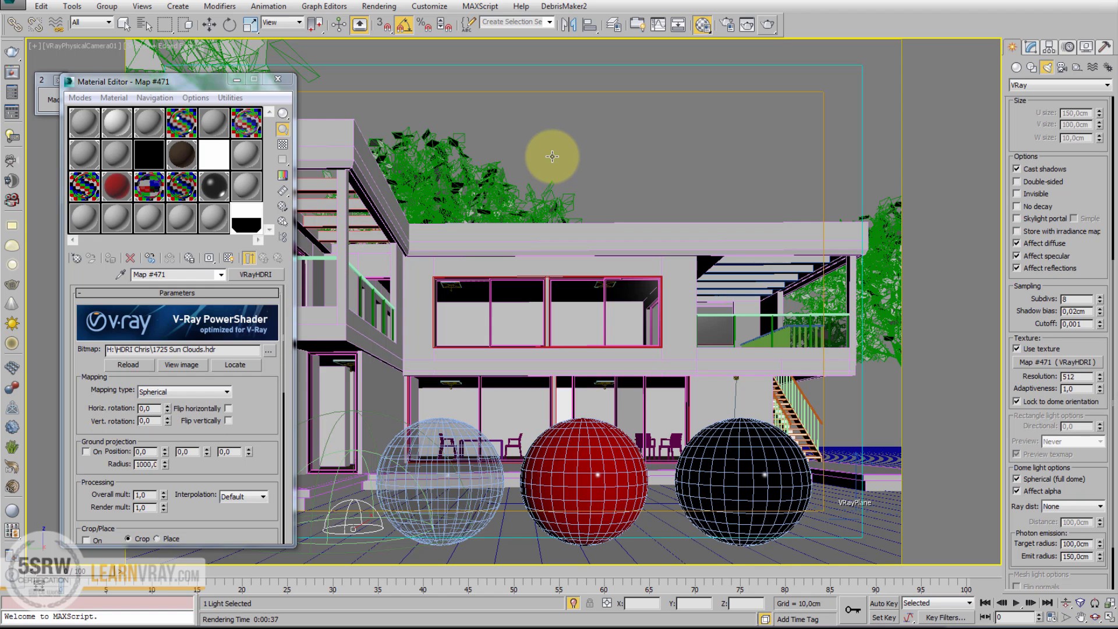
Step: Assign the HDRI map as an instance to the scene's background environment map
click(431, 7)
mouse_move(379, 5)
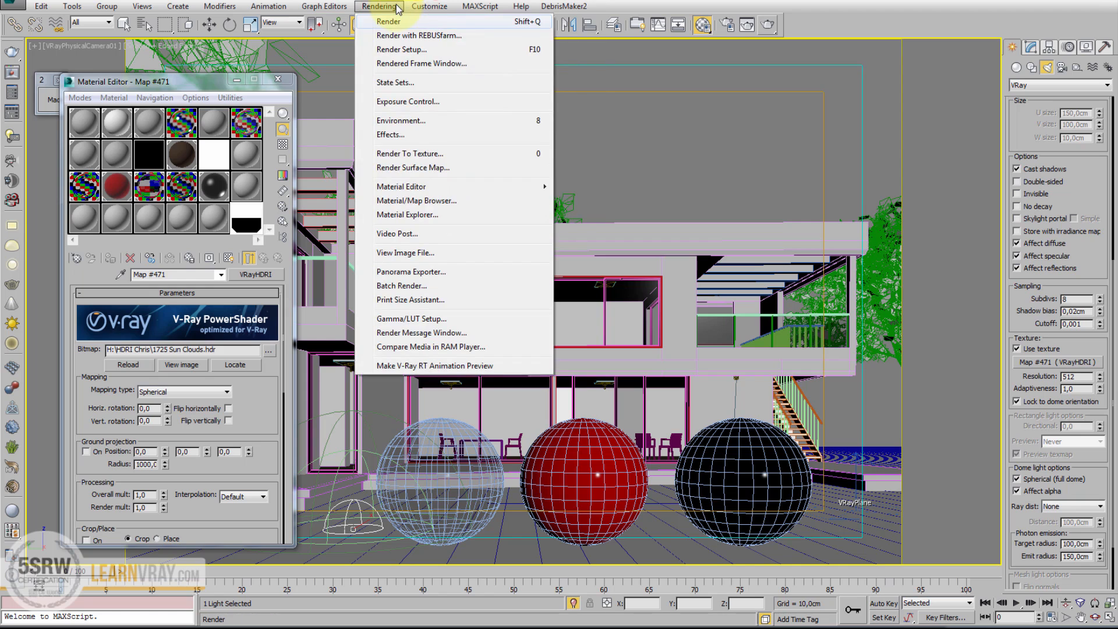
click(399, 121)
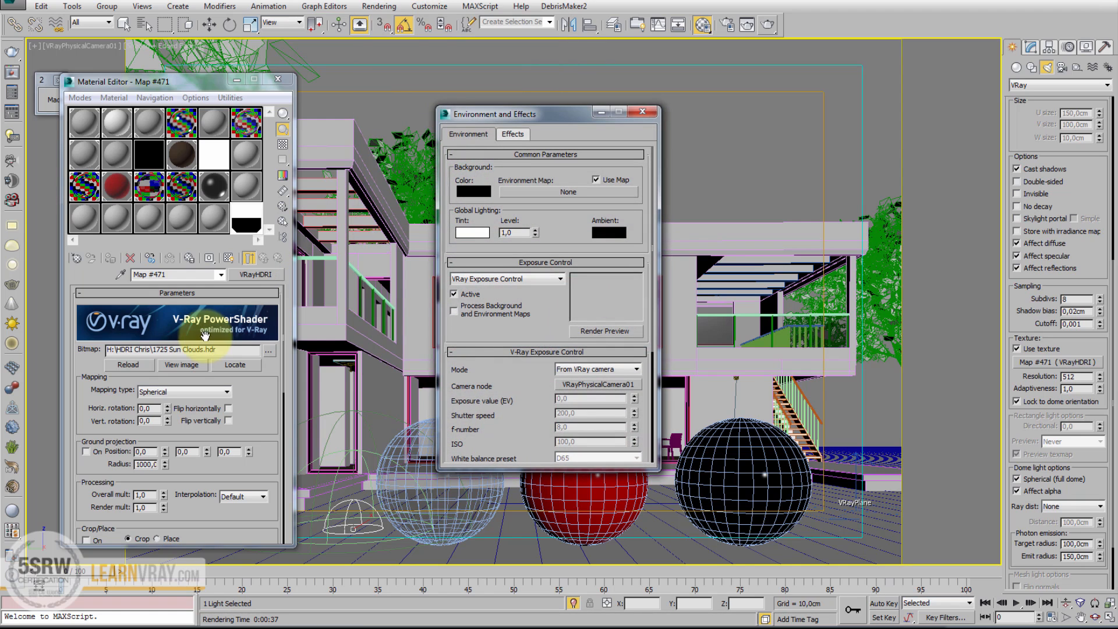
drag(262, 237, 550, 193)
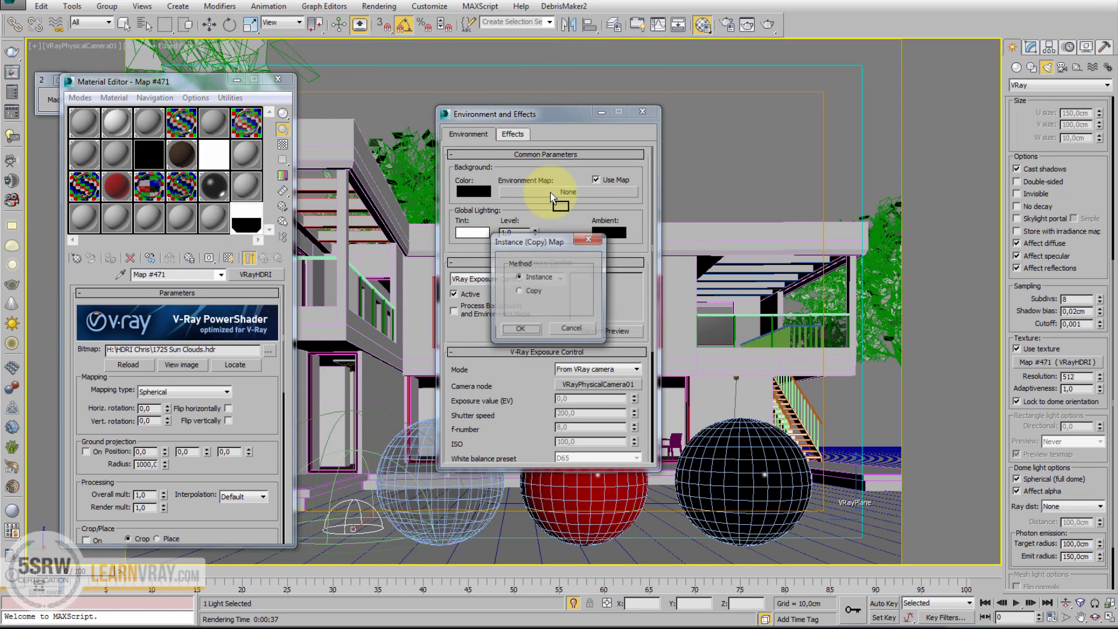
click(521, 328)
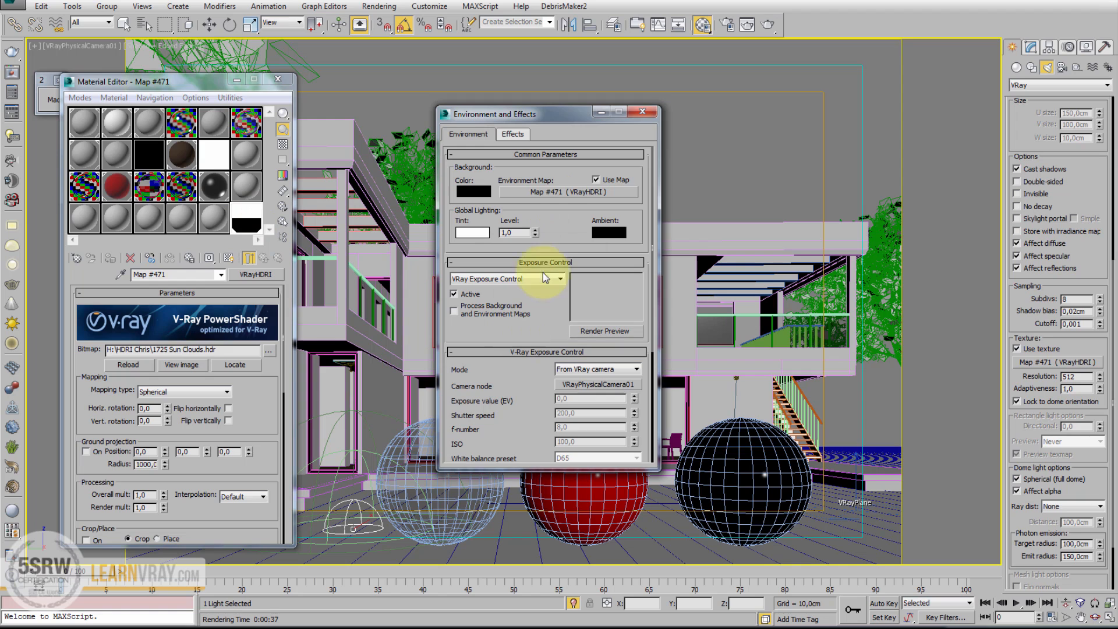
click(643, 112)
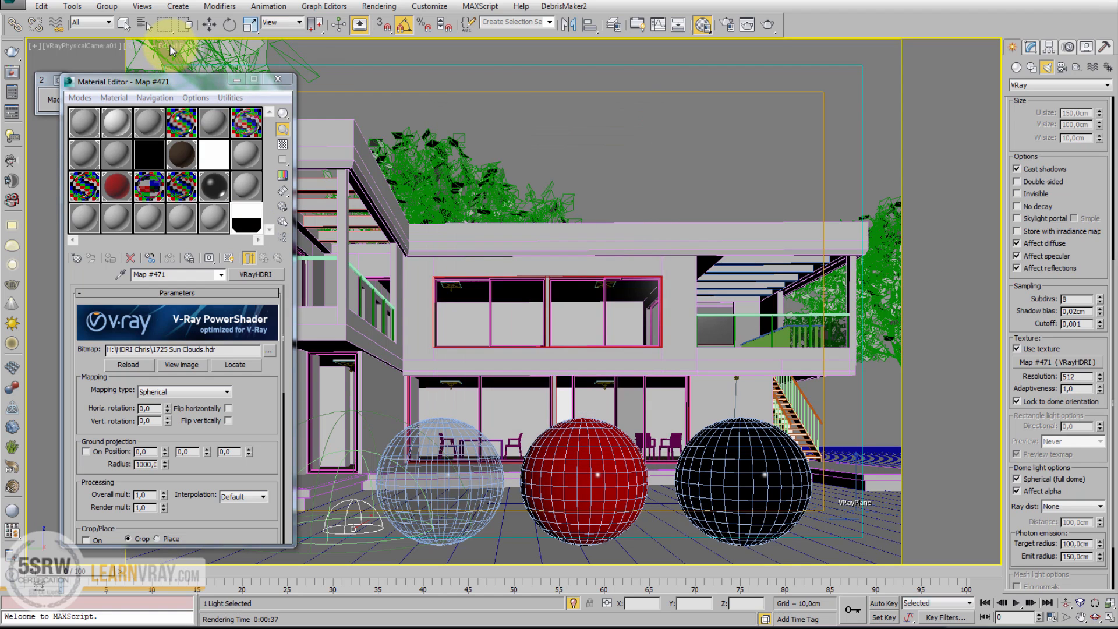
Step: Show the environment background in the camera viewport
click(172, 48)
mouse_move(309, 267)
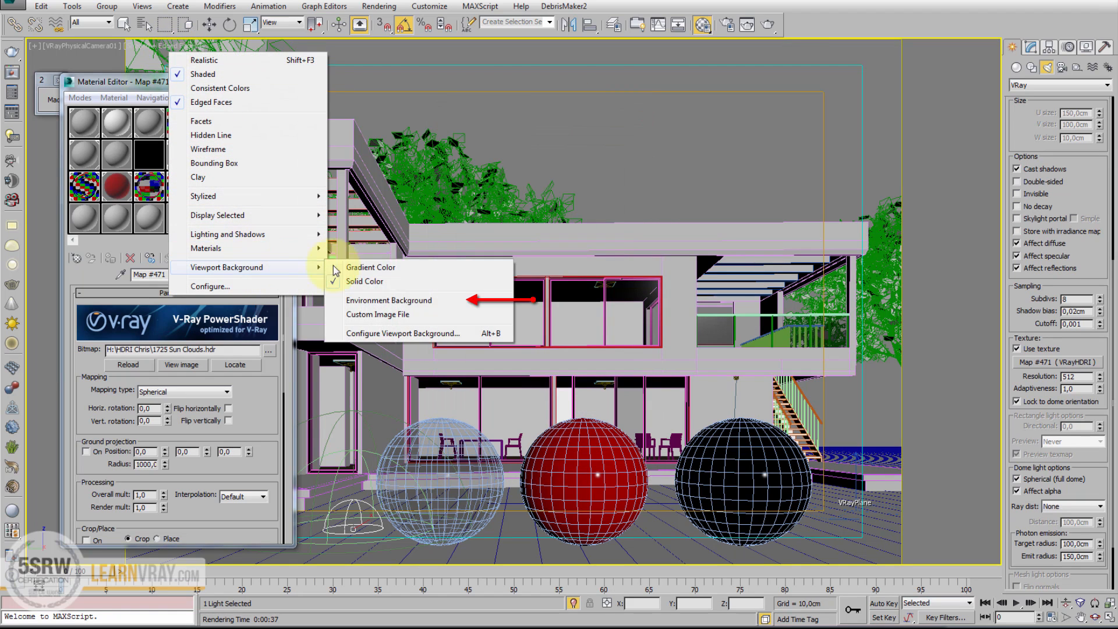
click(410, 304)
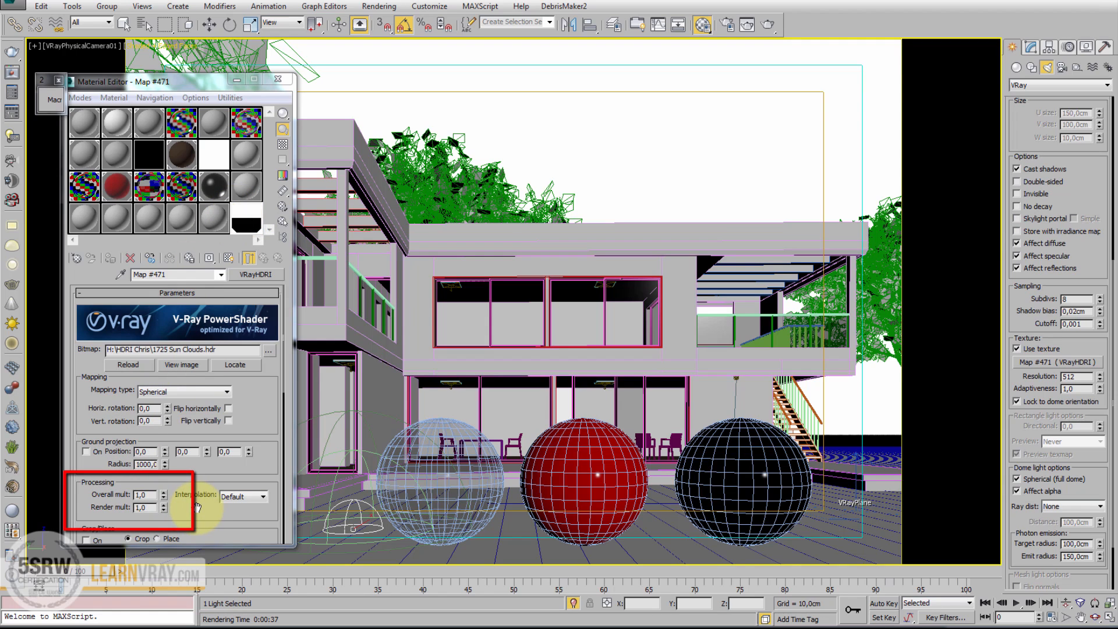
Step: Set the HDRI map's overall multiplier to 0,01 and its render multiplier to 100
double_click(149, 495)
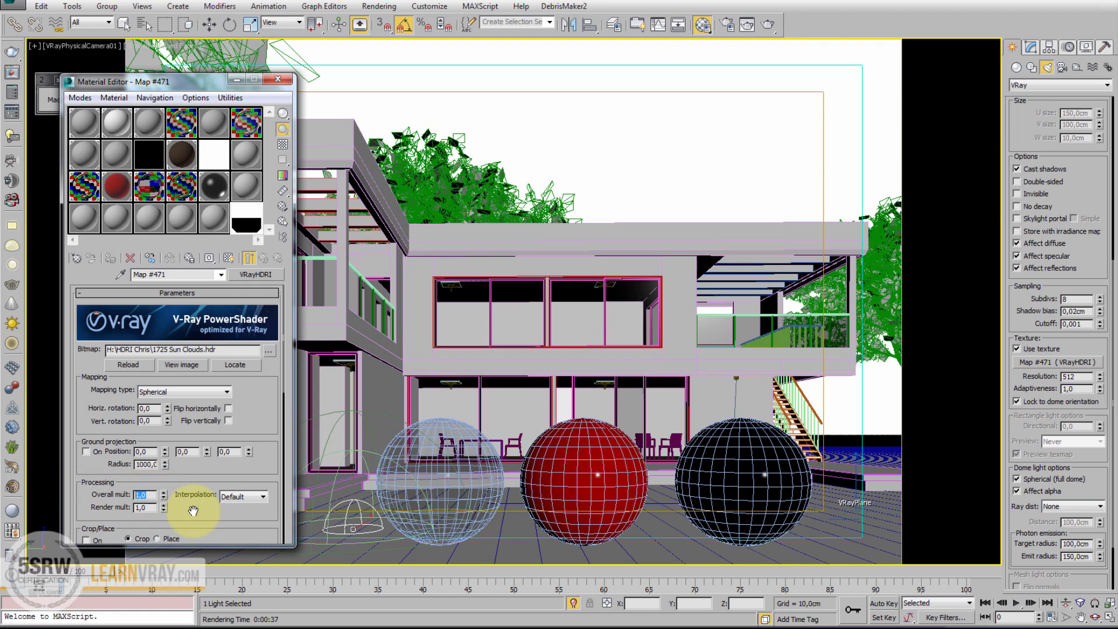
text(0,1)
key(Return)
double_click(141, 508)
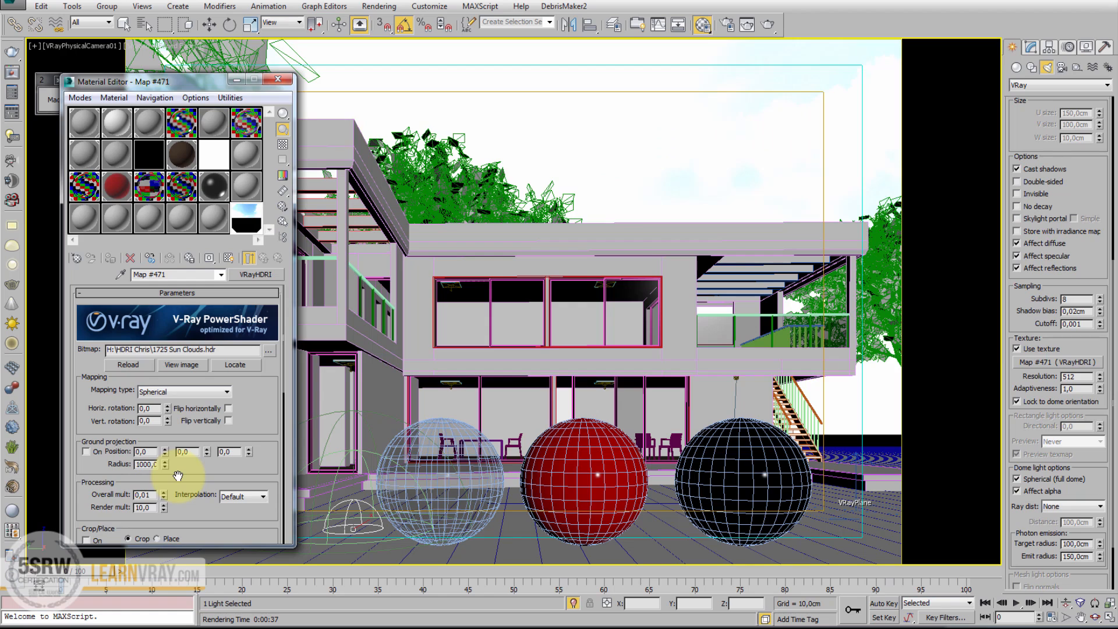
key(Return)
click(141, 512)
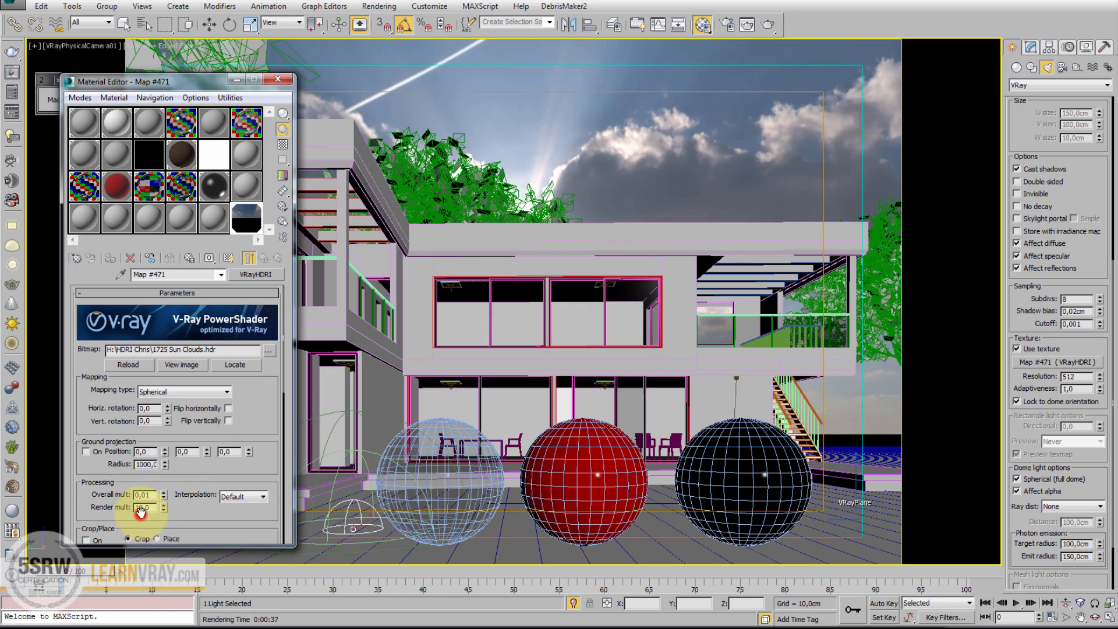
text(1)
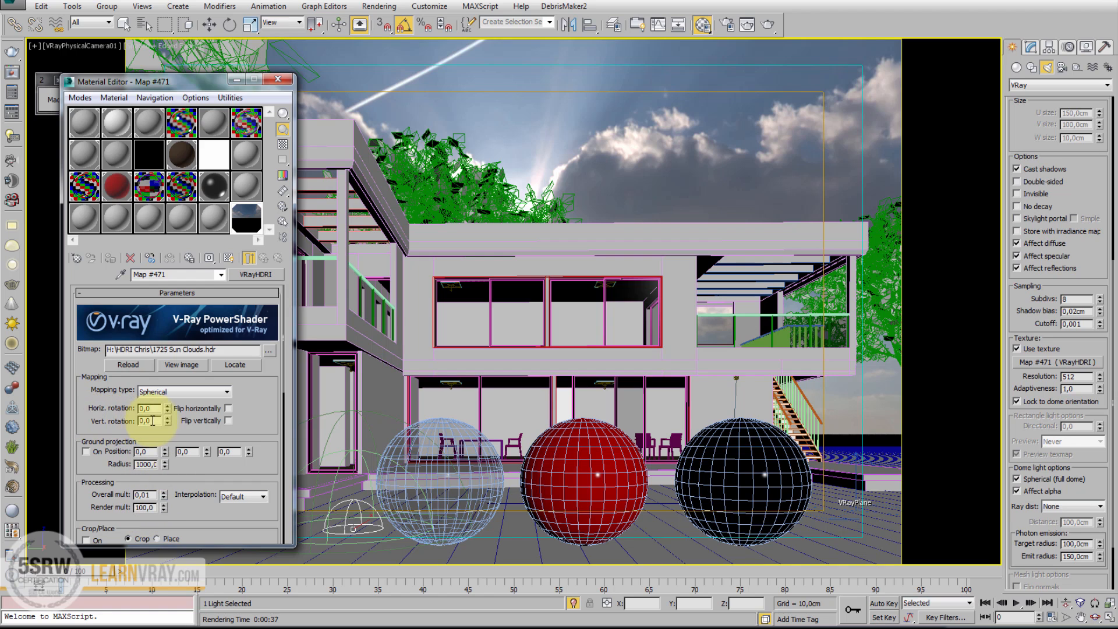
Step: Rotate the HDRI map horizontally to 202 and render the camera view with the new sky position
drag(167, 408, 201, 230)
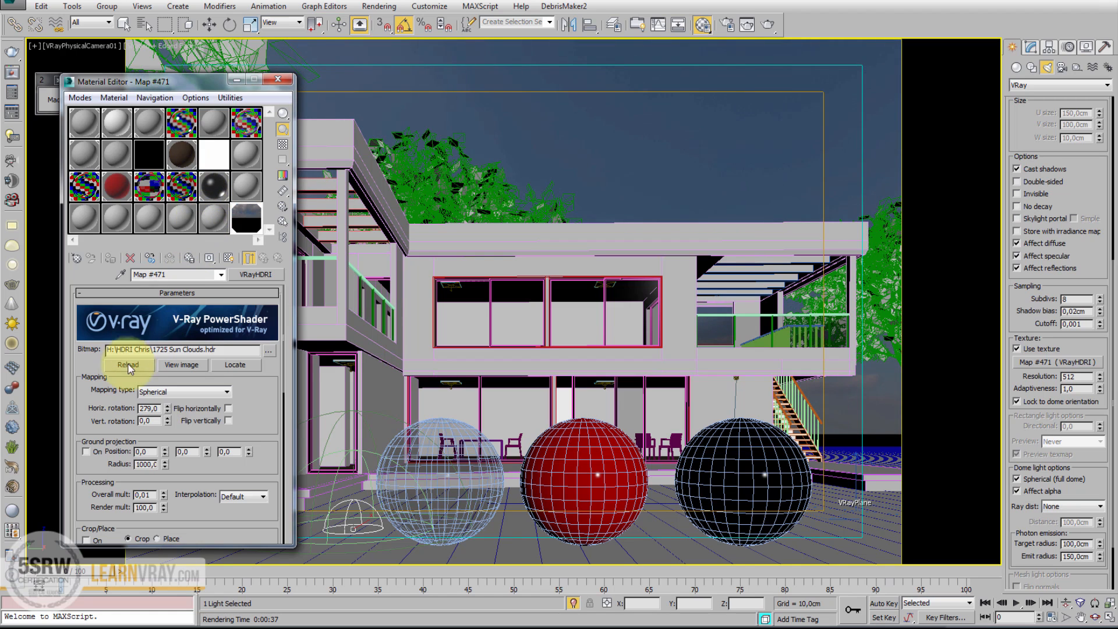
click(166, 412)
drag(165, 413, 169, 455)
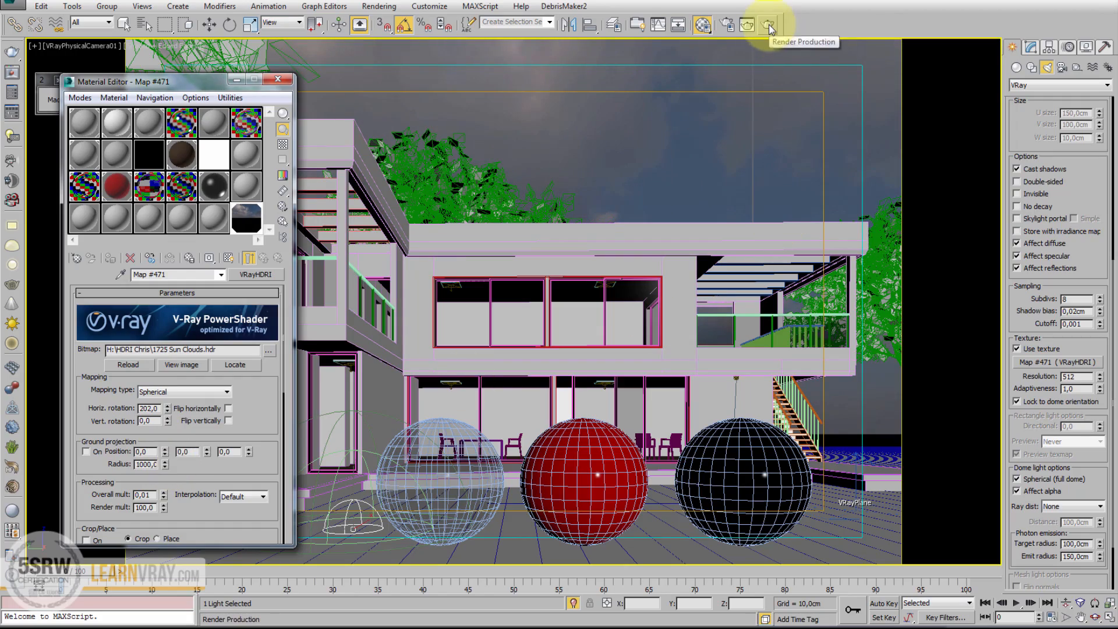
click(767, 25)
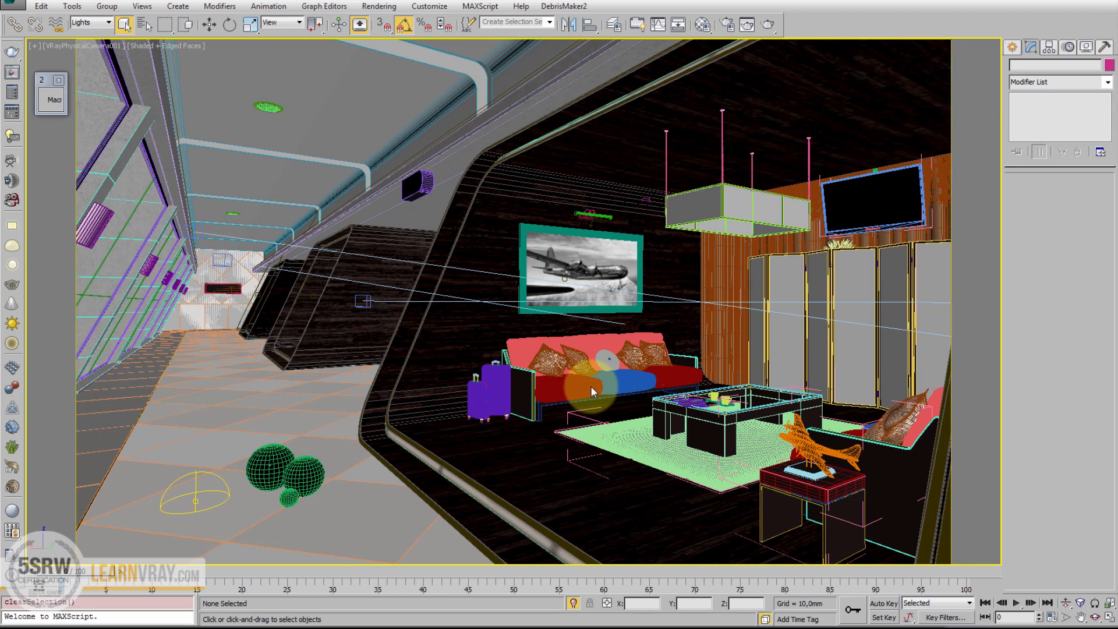
Step: Select the dome light on the lounge floor and enable Store with irradiance map for it
click(201, 501)
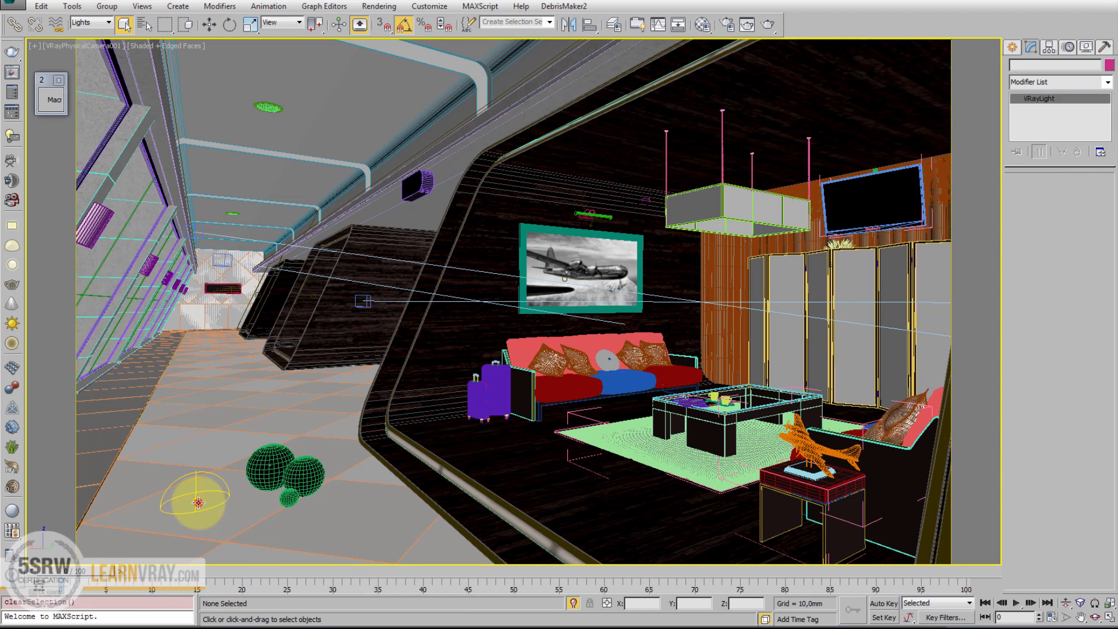
scroll(1086, 477, down, 3)
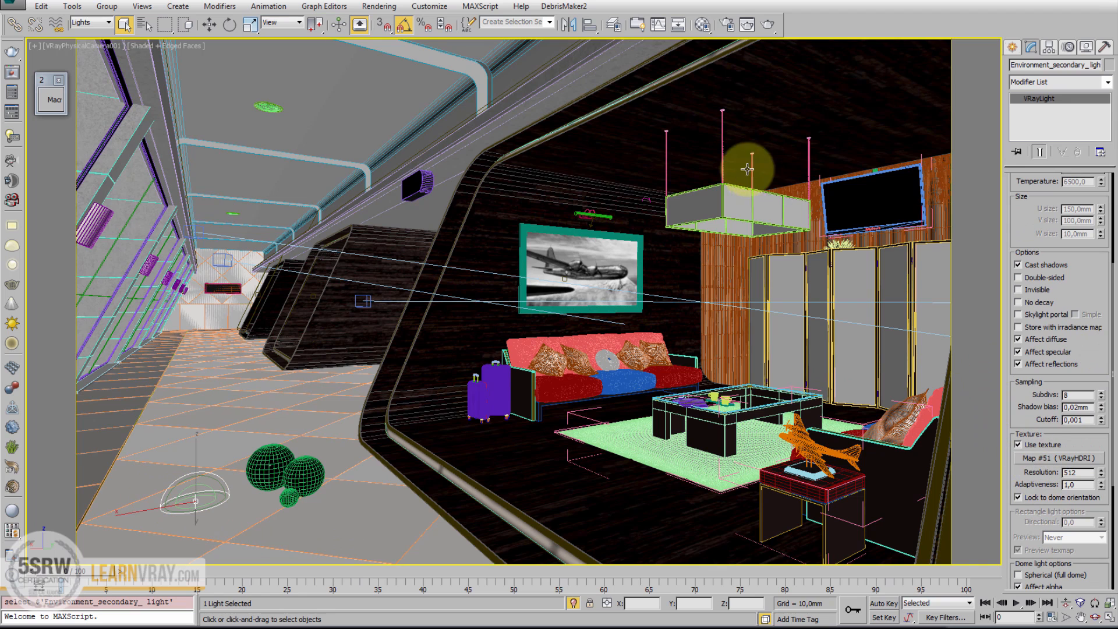
click(703, 24)
drag(178, 83, 641, 93)
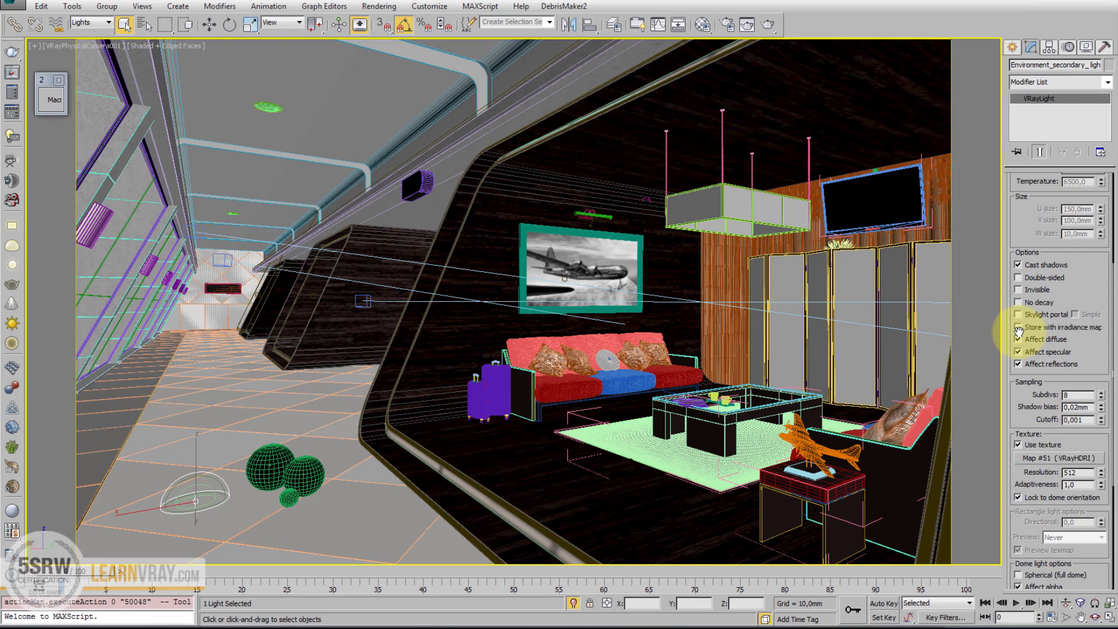
click(1017, 327)
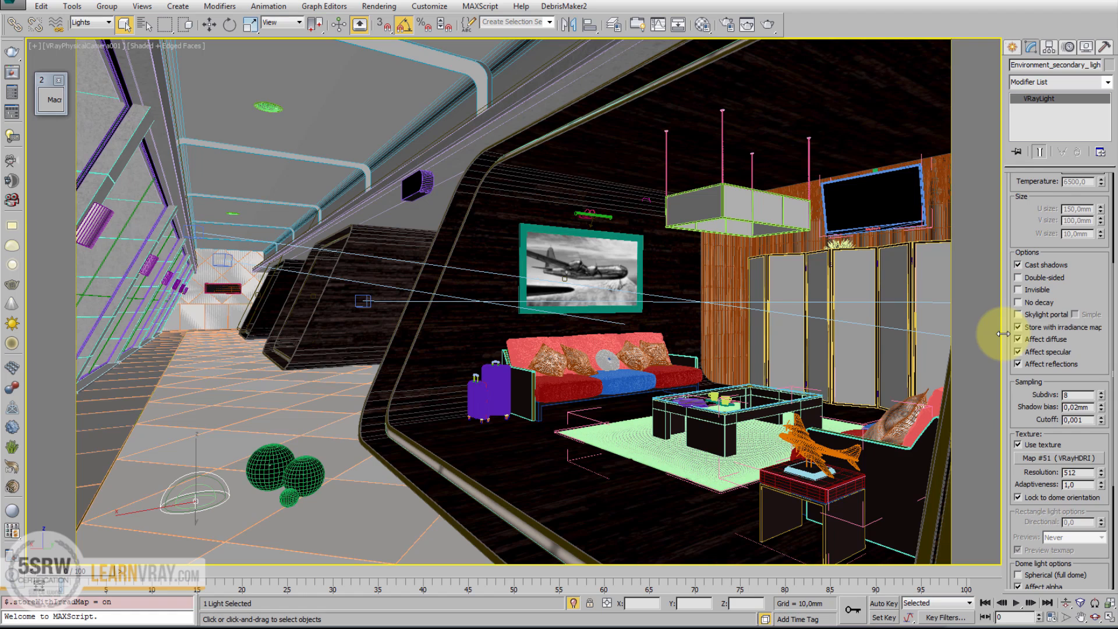
Step: Check the environment overrides in the V-Ray render settings
click(728, 34)
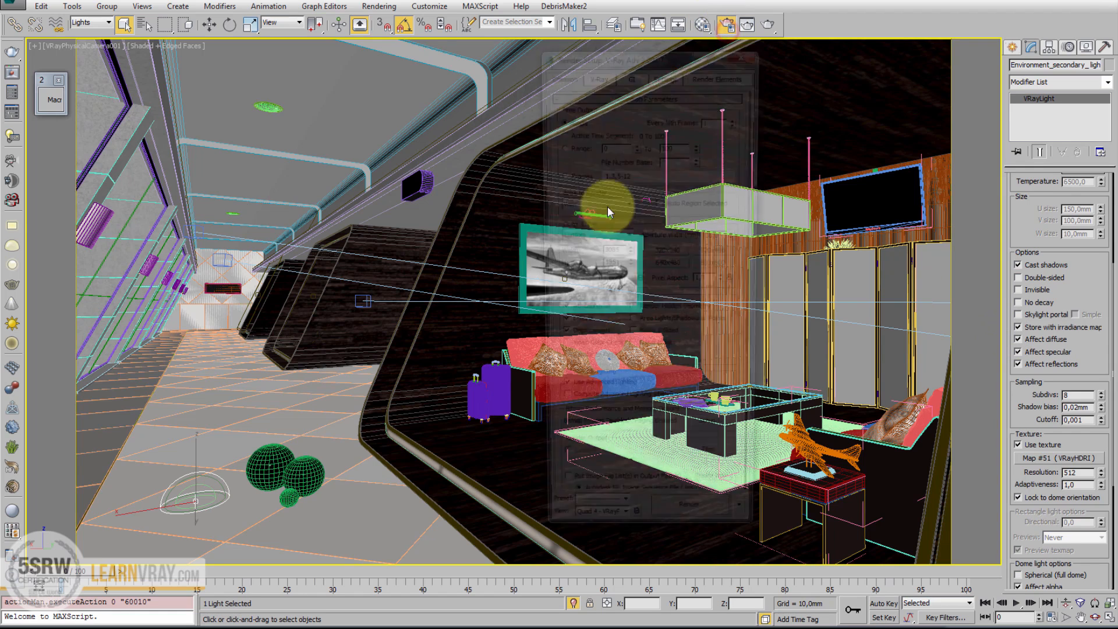
click(598, 73)
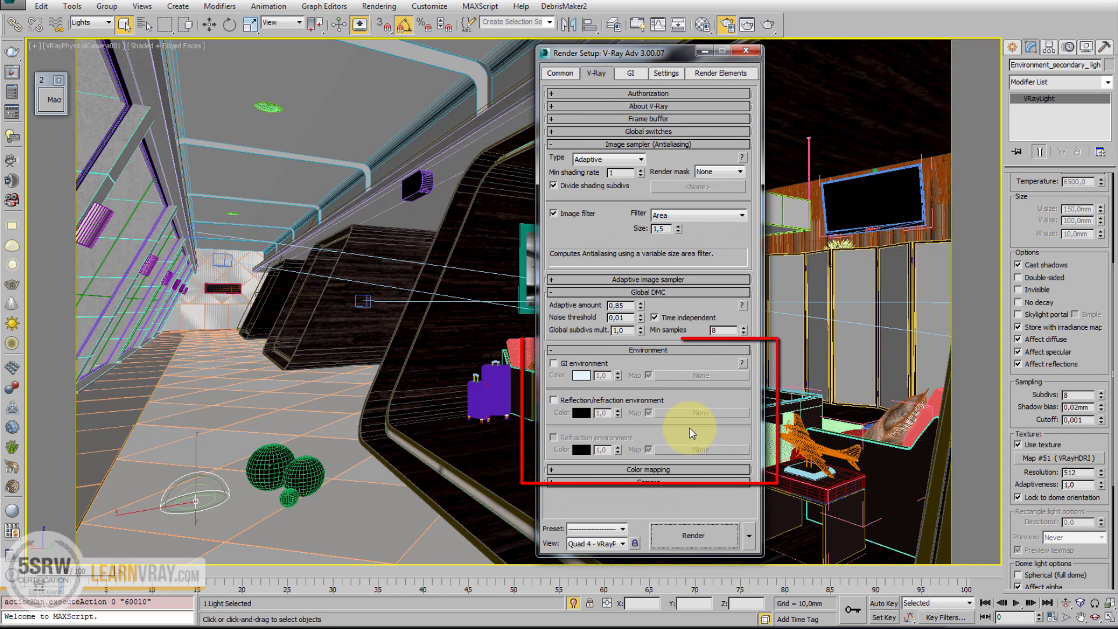
click(747, 51)
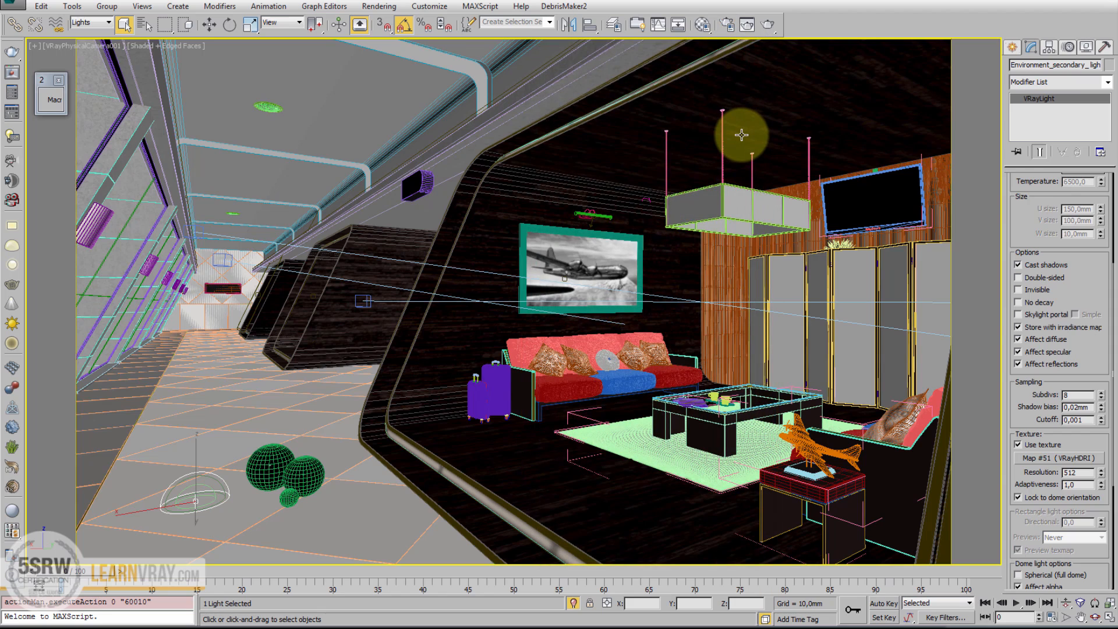
Step: Unhide all hidden objects in a perspective view of the building's window facade
key(p)
key(z)
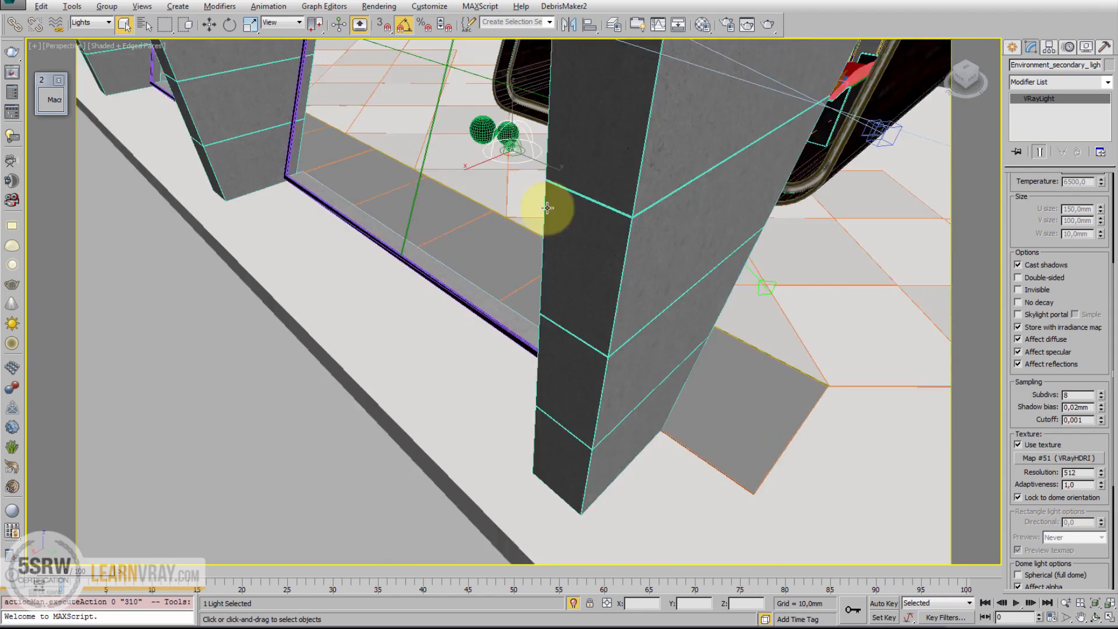
scroll(547, 208, down, 5)
middle_drag(531, 192, 556, 335)
scroll(544, 257, up, 2)
right_click(416, 373)
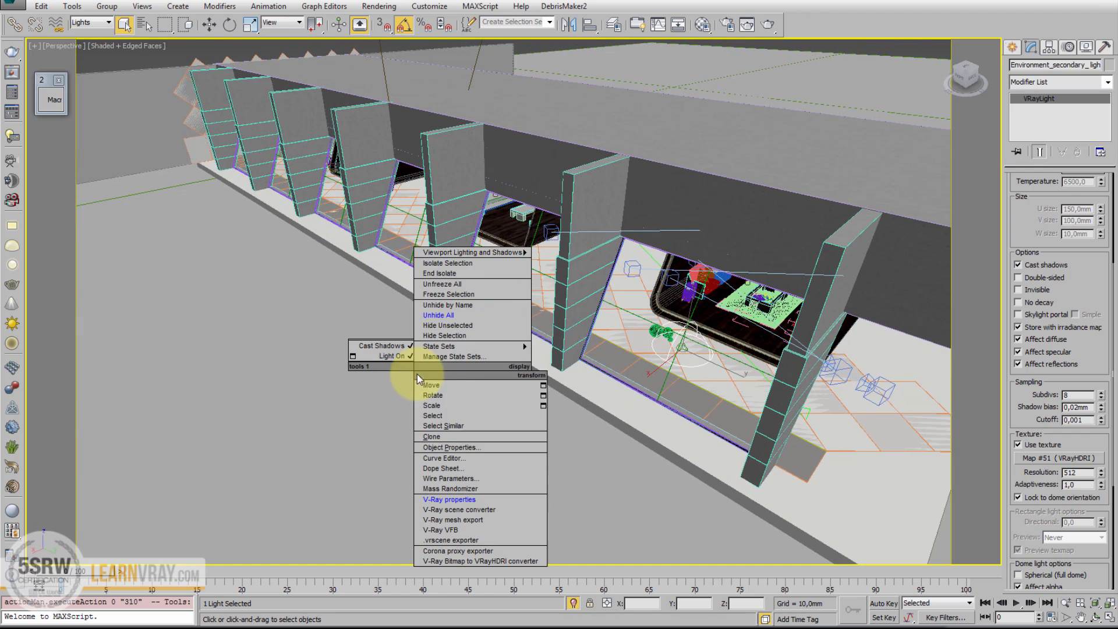
click(465, 312)
Step: Select the PORTALS light group covering the window openings
click(209, 24)
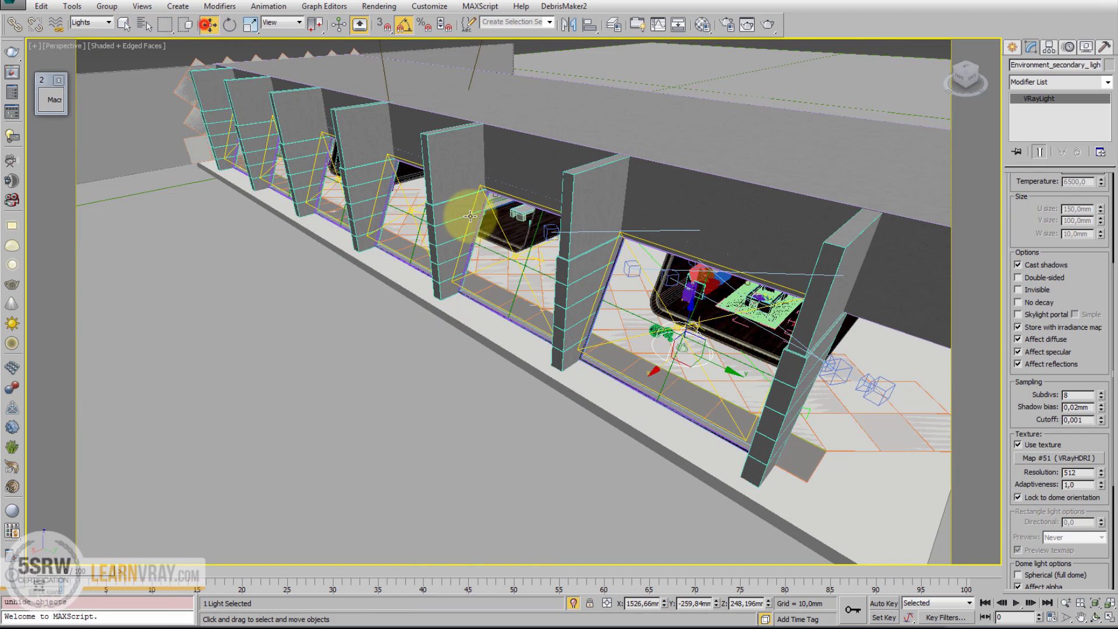
click(511, 253)
alt+middle_drag(512, 253, 562, 192)
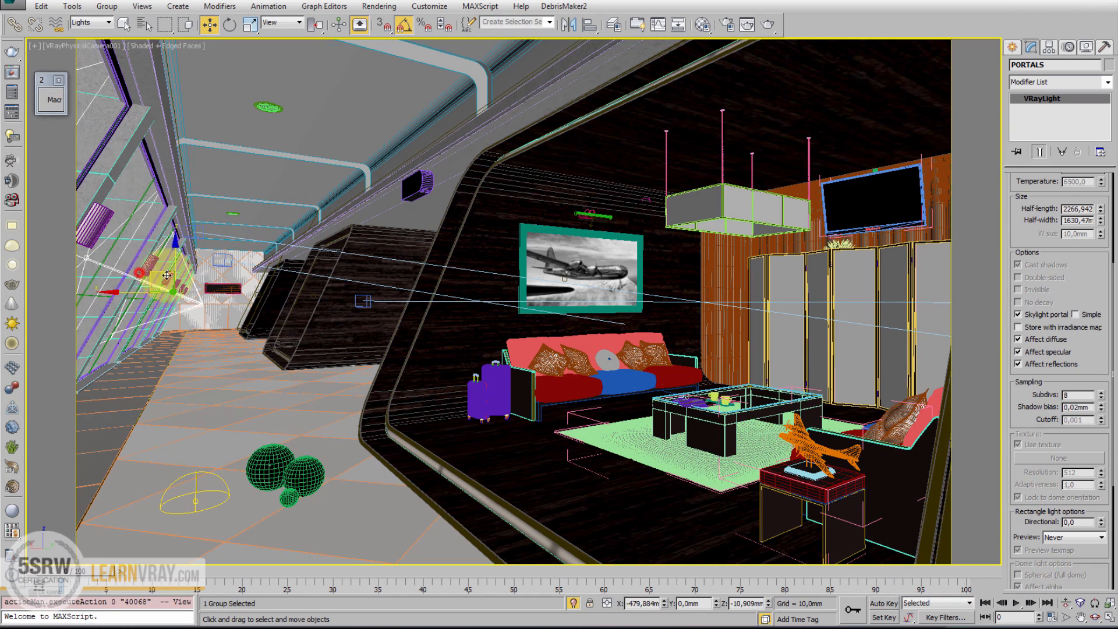
Step: Shift the PORTALS light group away from the window openings and enable its Simple skylight portal option
drag(166, 274, 193, 279)
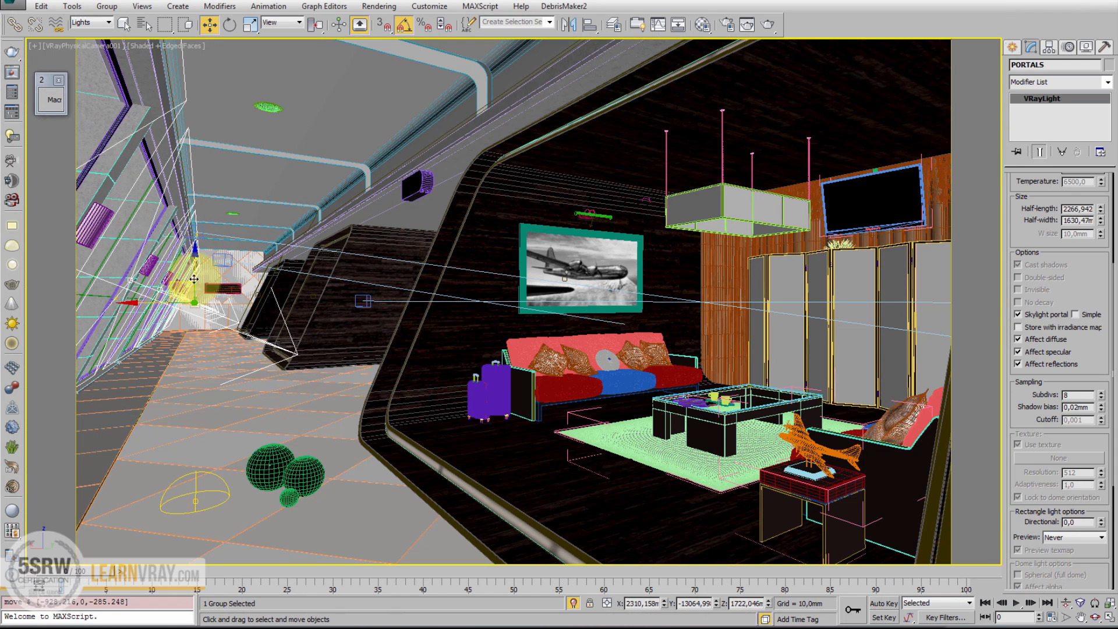
click(1075, 315)
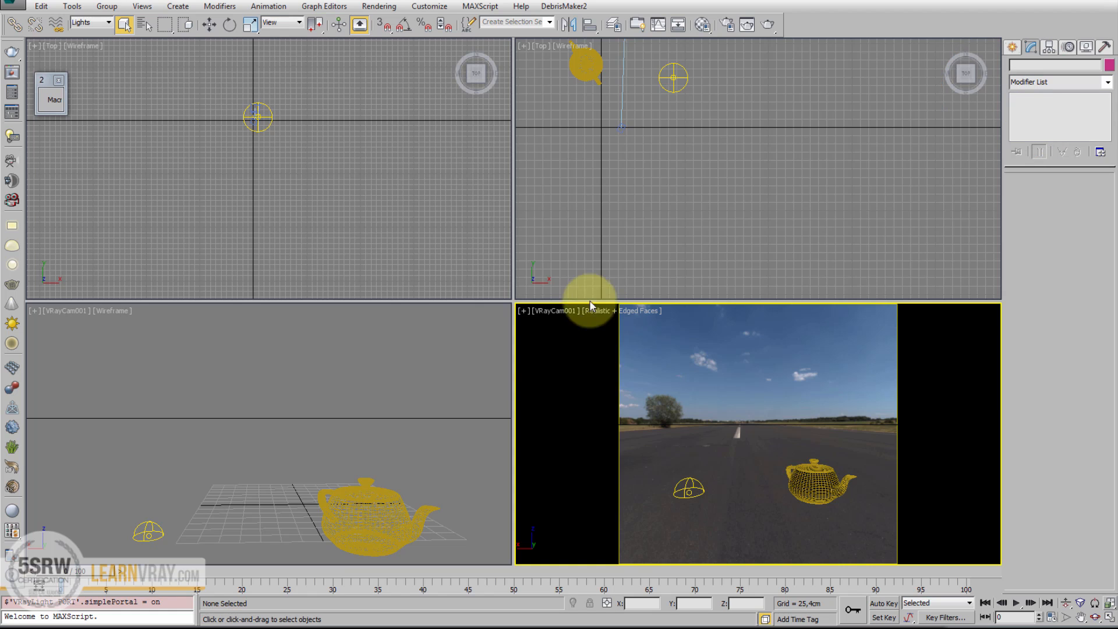
Step: Select the dome light in the airstrip scene and test-render the VRayCam001 view, closing the frame buffer after checking the result
click(673, 77)
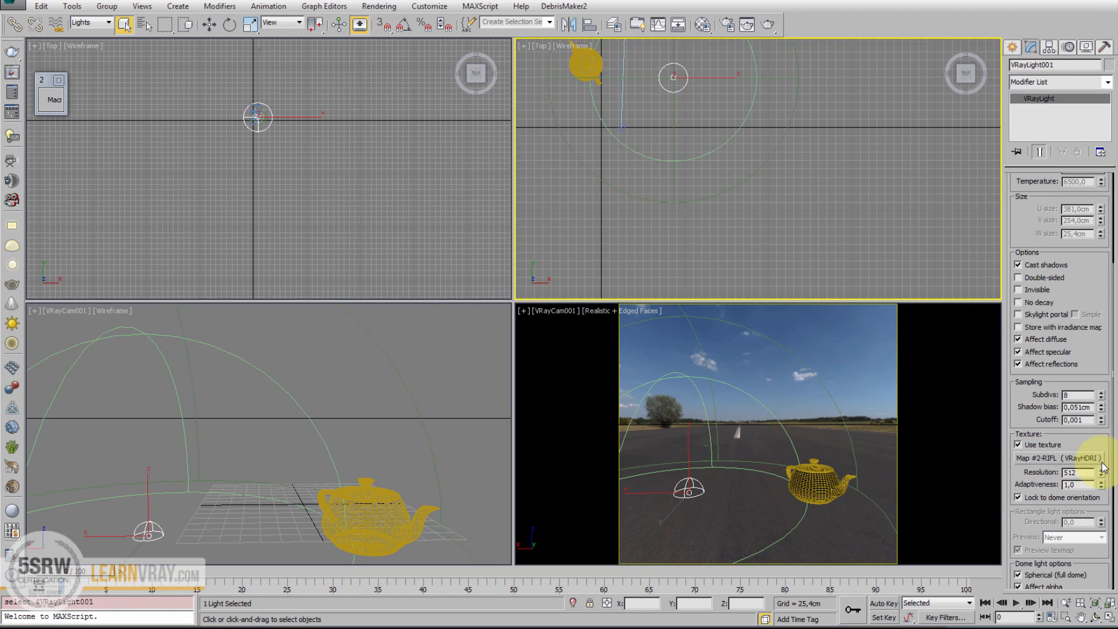
right_click(801, 476)
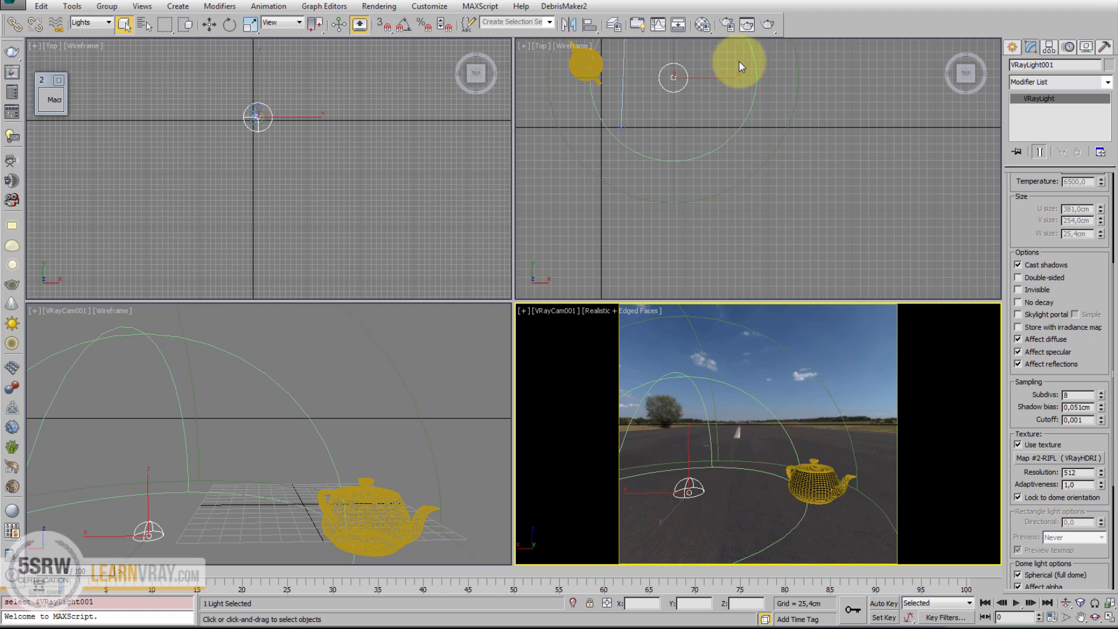
click(768, 24)
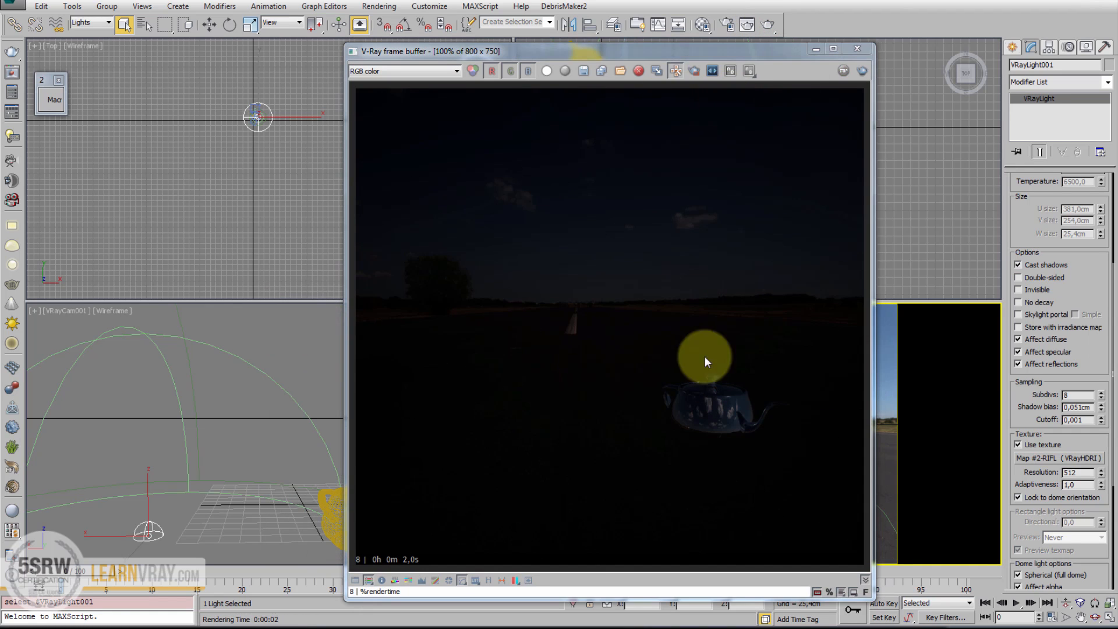
click(857, 50)
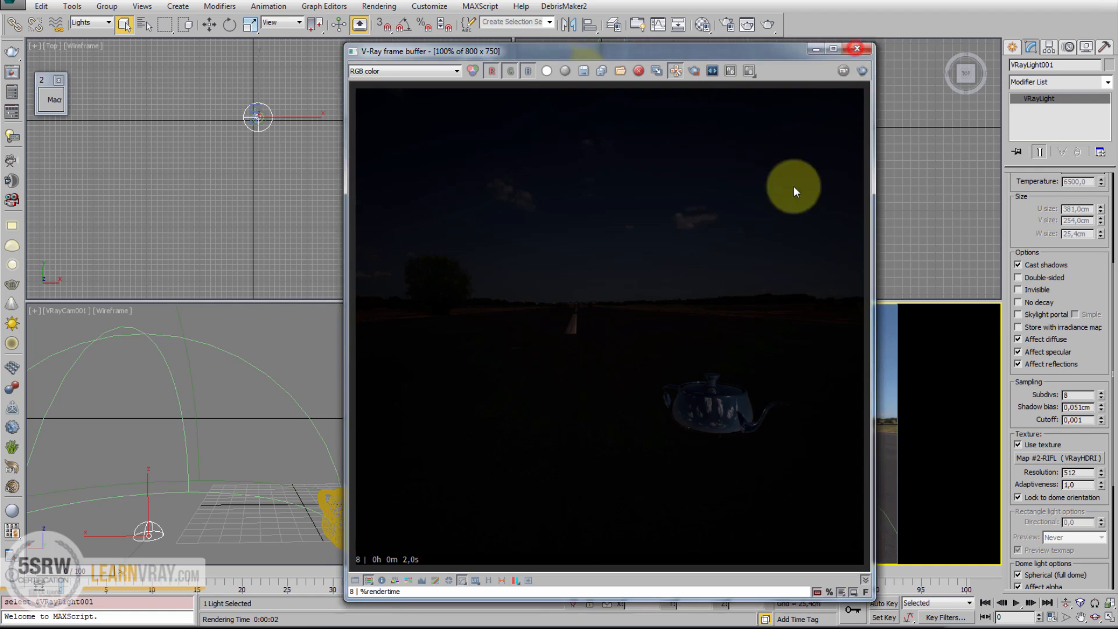
Step: Set the Render mult of the Map #2-RIFL HDRI map to 50
click(703, 24)
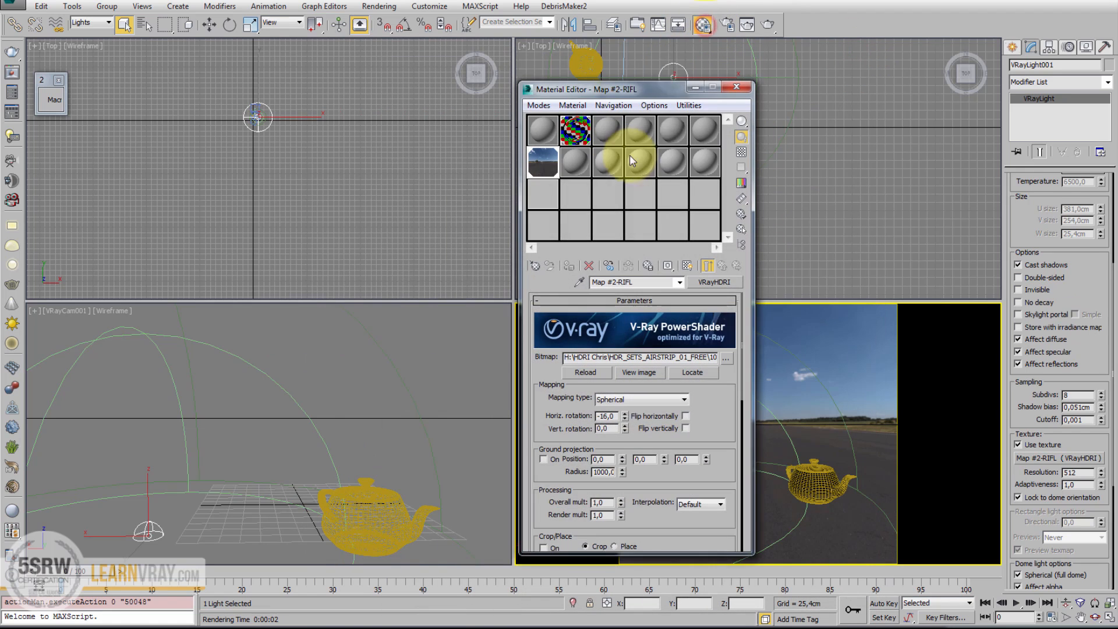
drag(641, 89, 242, 90)
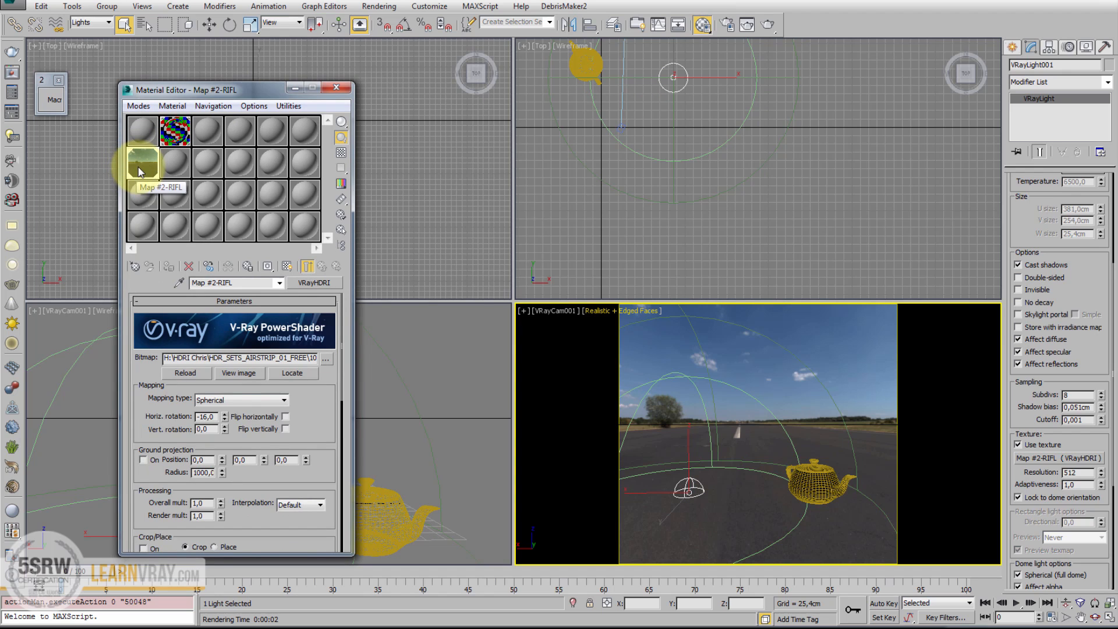
scroll(247, 495, down, 1)
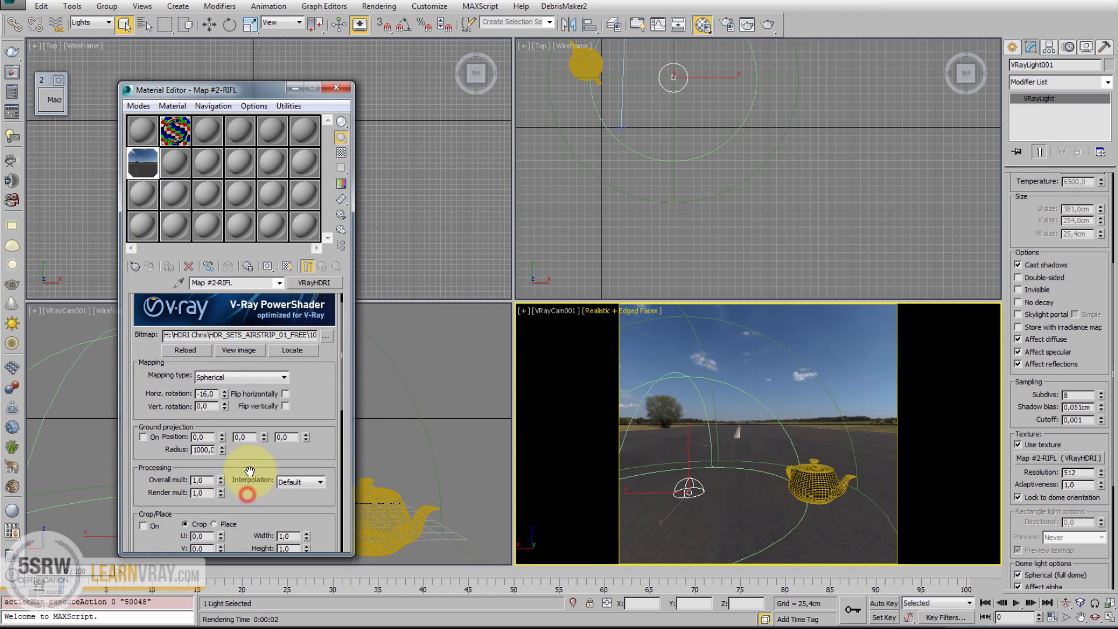
double_click(200, 494)
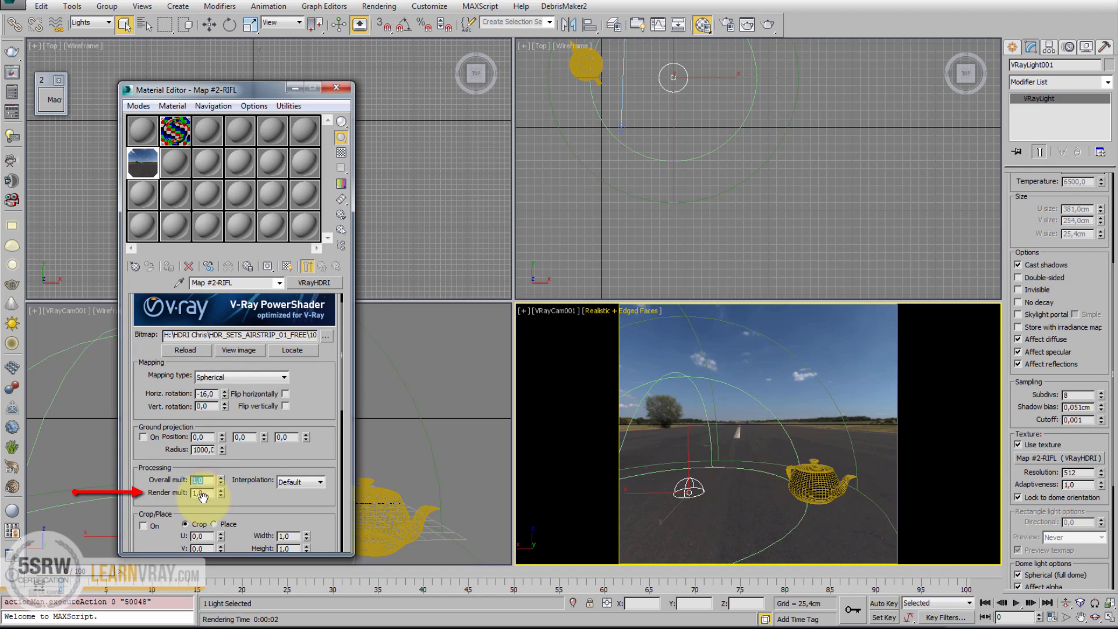
text(50)
key(Return)
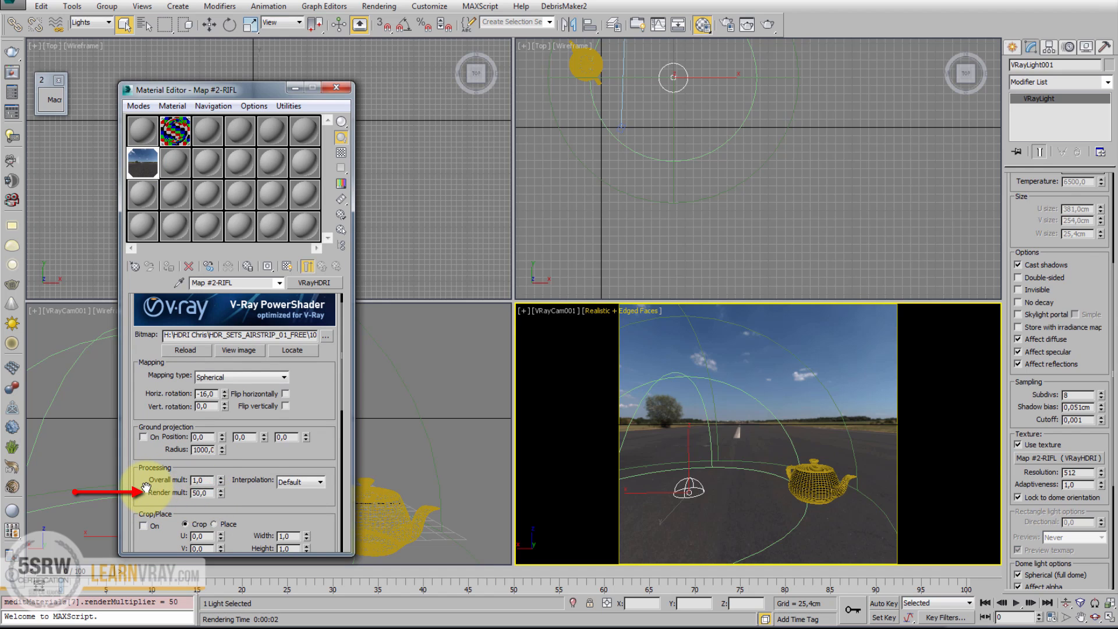
Step: Try an Overall mult of 50 on the Map #2-RIFL HDRI map and return it to 1
double_click(201, 480)
text(50)
key(Return)
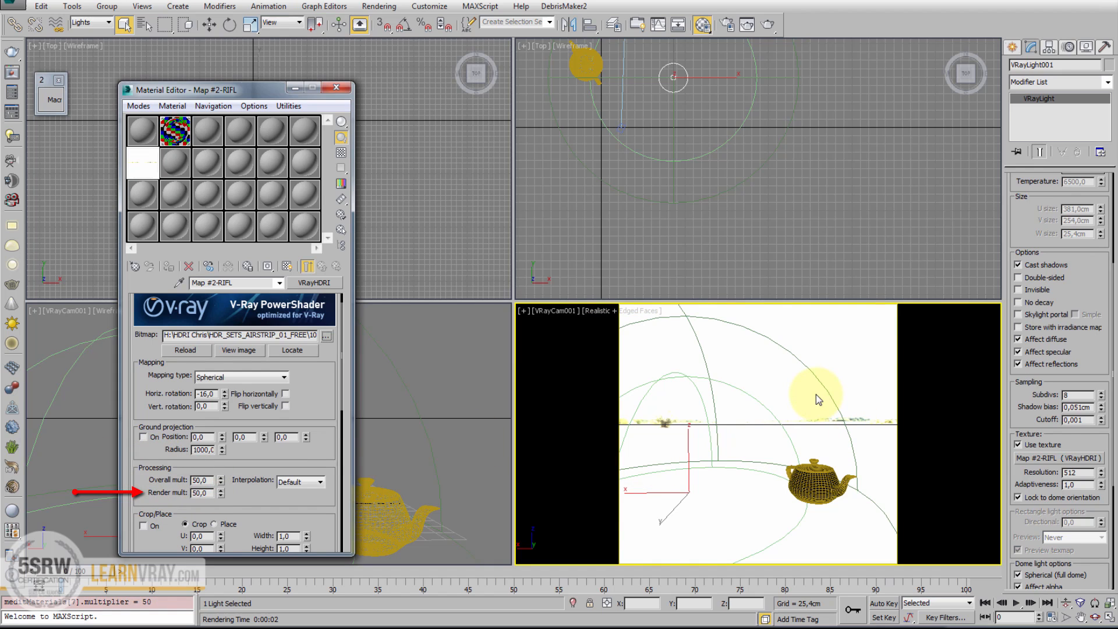
double_click(201, 480)
text(1)
key(Return)
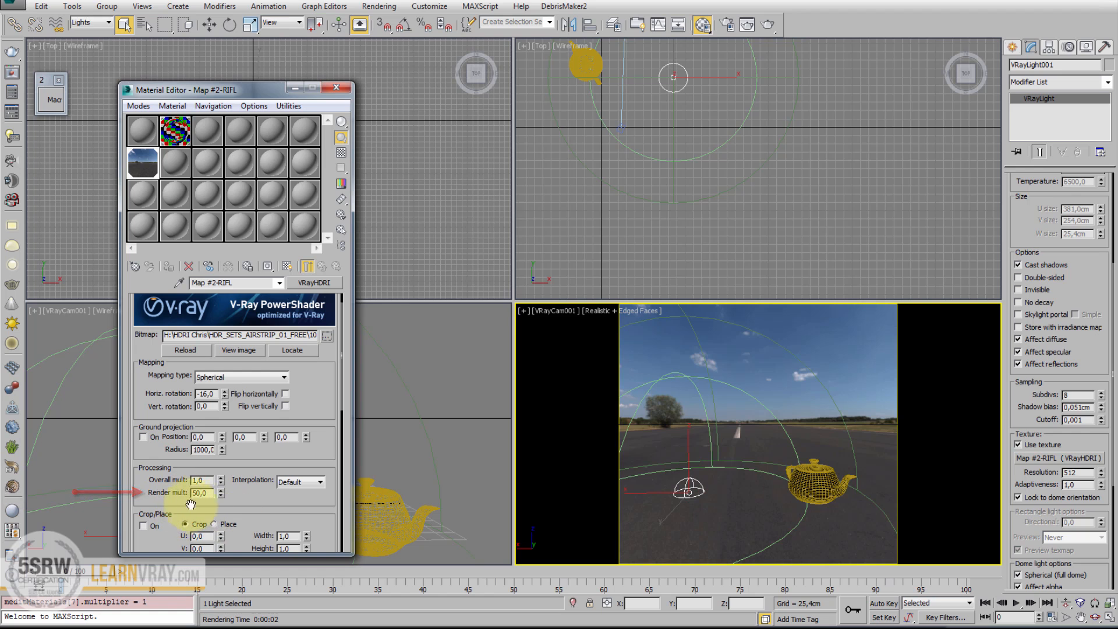
Step: Render the camera view to check the teapot's lighting and background brightness, and close the frame buffer
click(768, 25)
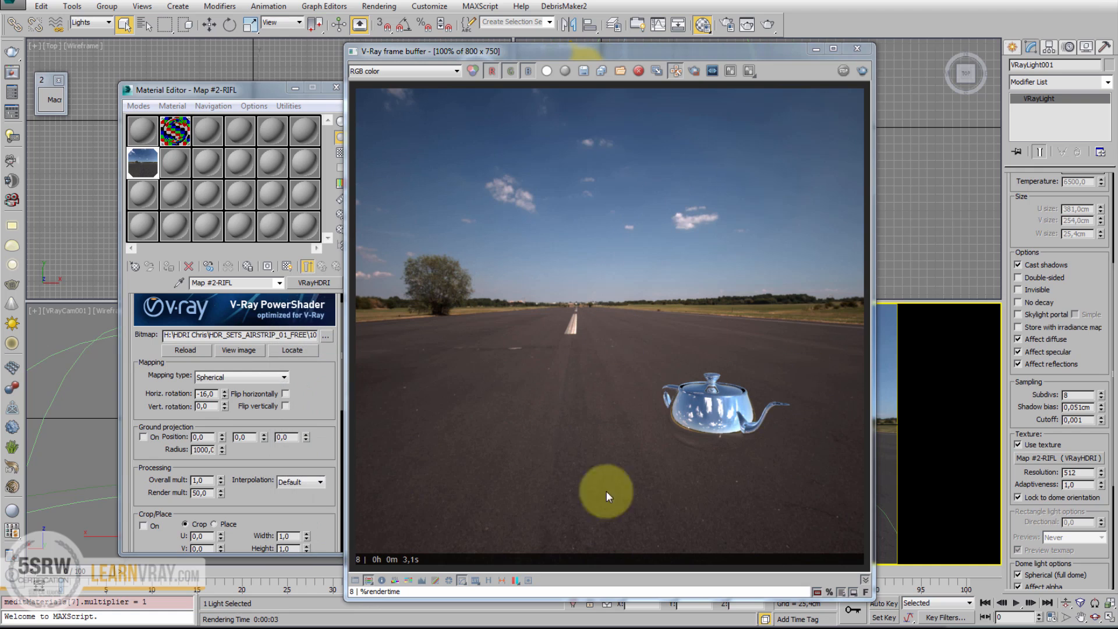
click(857, 49)
Step: Create a ground plane about 949 cm long and 919 cm wide under the teapot in the camera view
click(1014, 47)
click(1016, 68)
click(1082, 181)
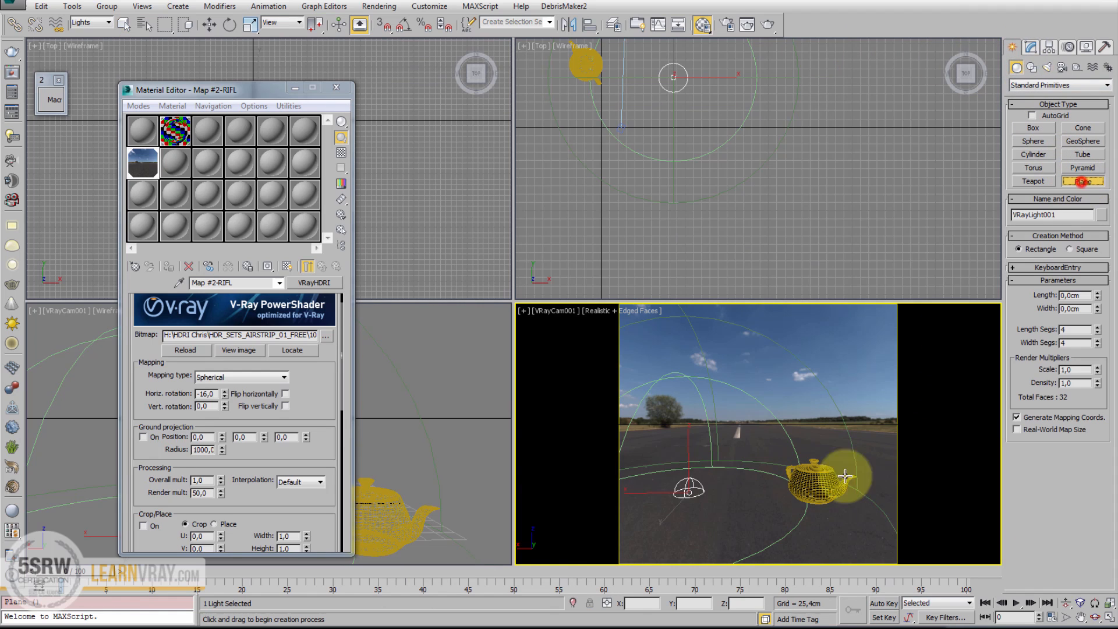
drag(896, 451, 730, 548)
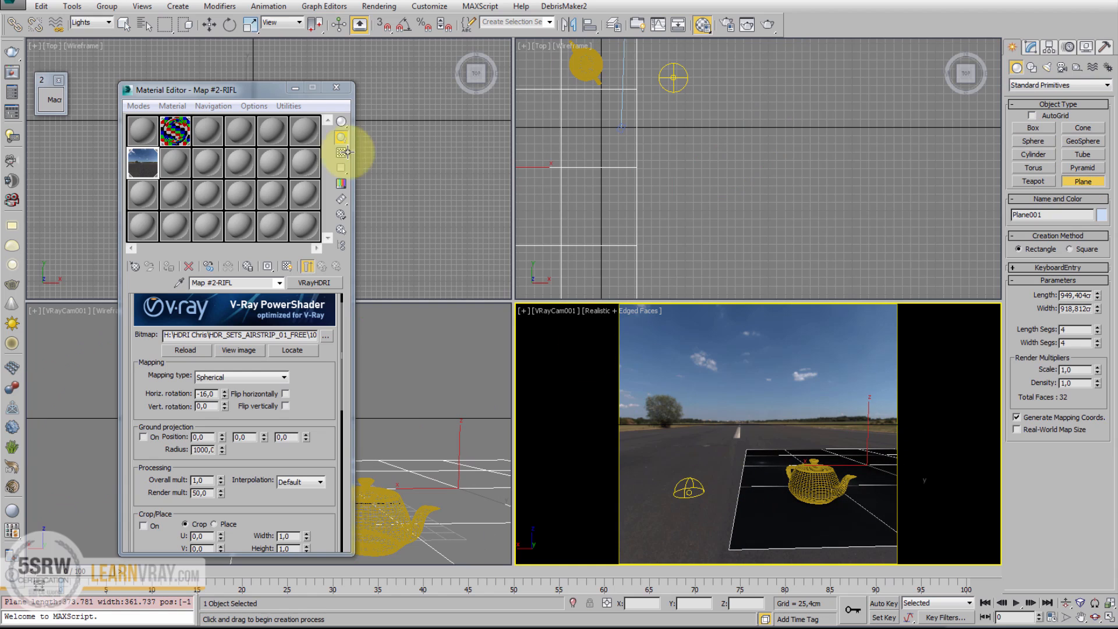
click(209, 23)
Step: Make the plane a V-Ray matte object with Matte for refl/refr and direct light Shadows enabled, and test-render it
right_click(762, 467)
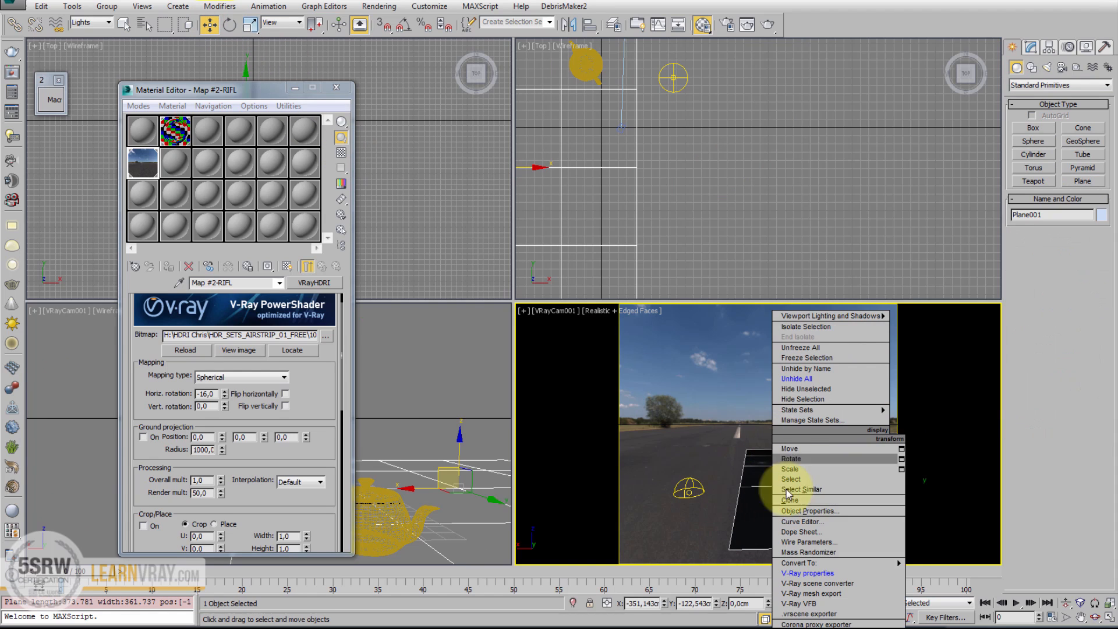
click(807, 572)
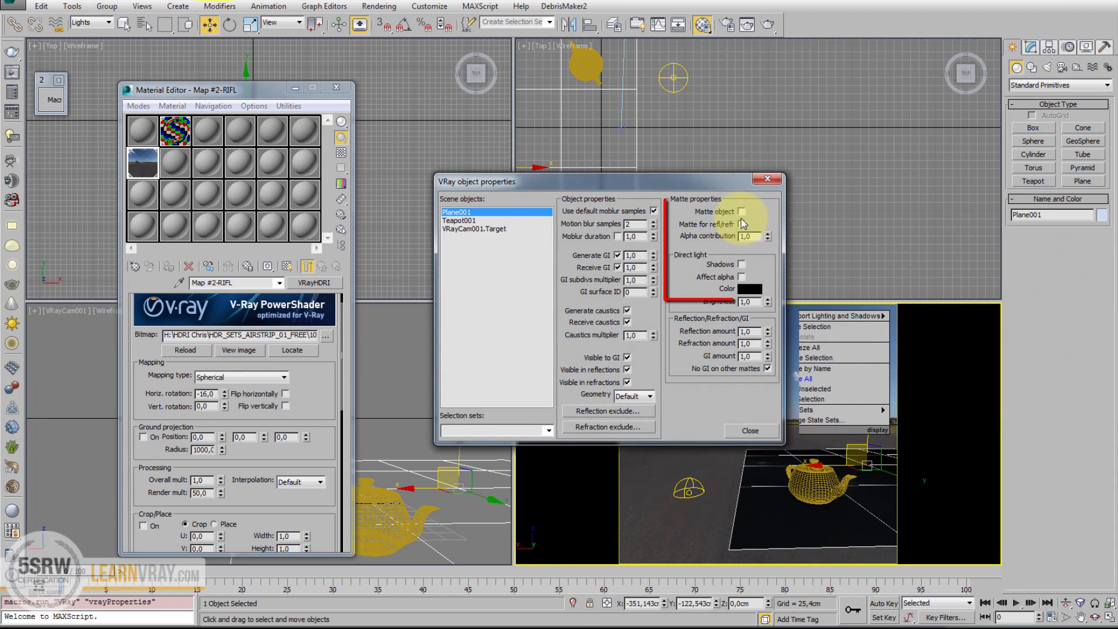
click(742, 212)
click(742, 224)
click(741, 265)
click(750, 431)
click(769, 25)
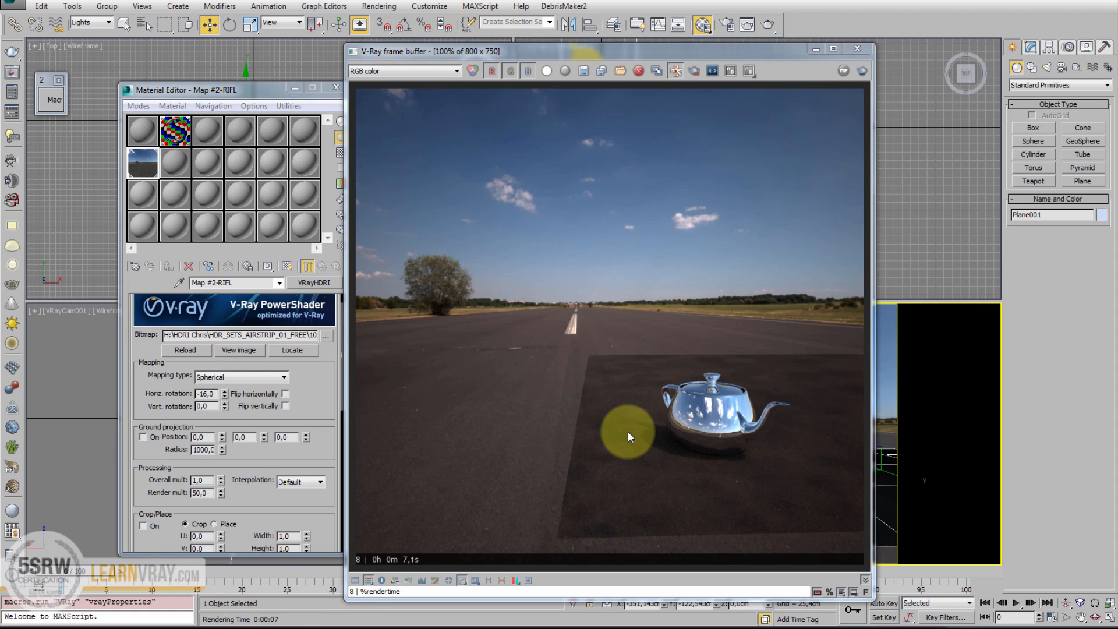
click(856, 50)
Step: Try disabling Receive GI in the plane's V-Ray object properties and render the camera view
right_click(845, 441)
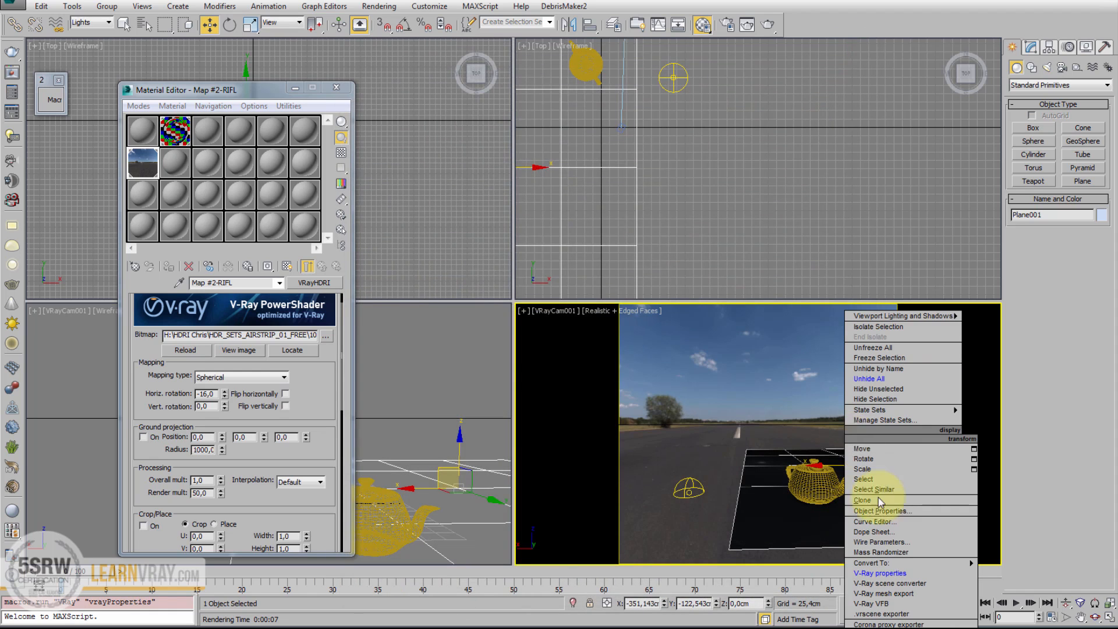
click(893, 576)
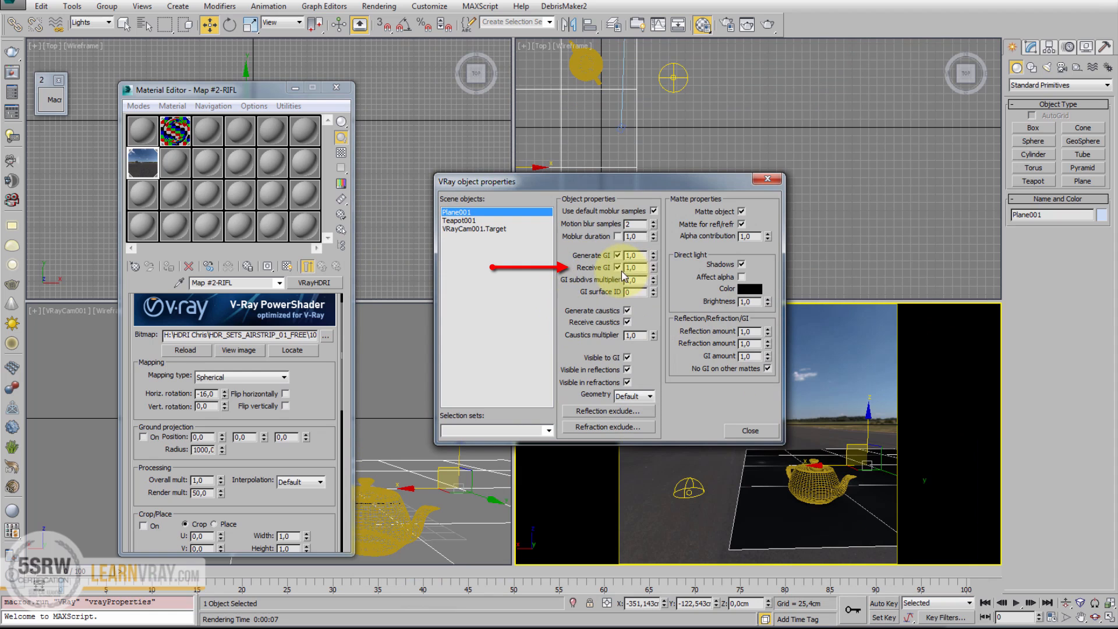
click(749, 430)
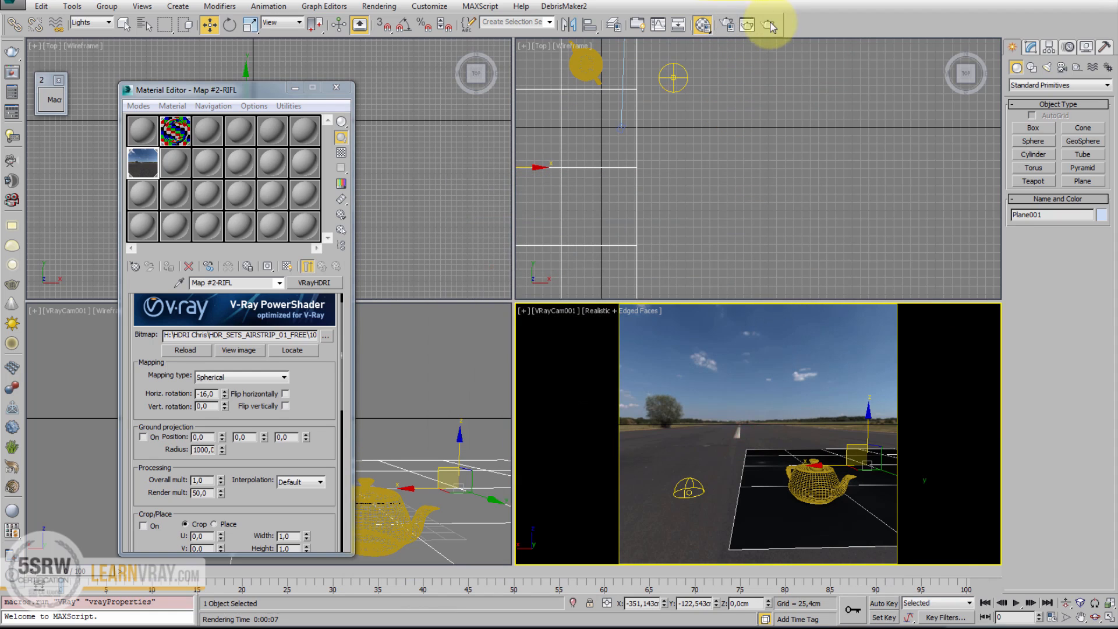
click(771, 23)
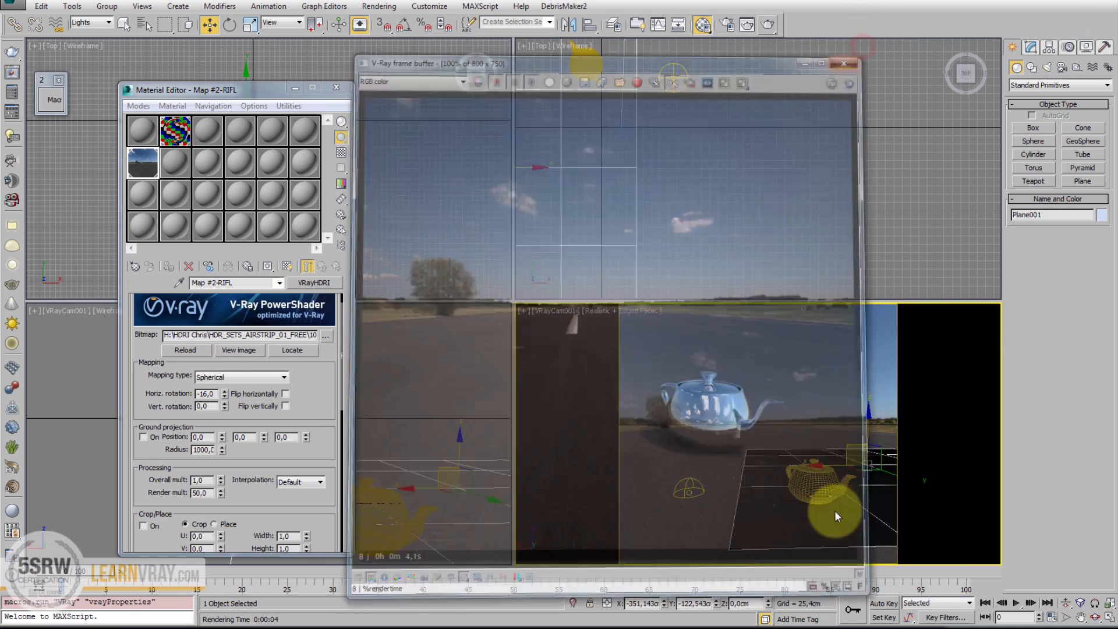
Step: Turn Receive GI back on in the plane's V-Ray object properties
right_click(829, 435)
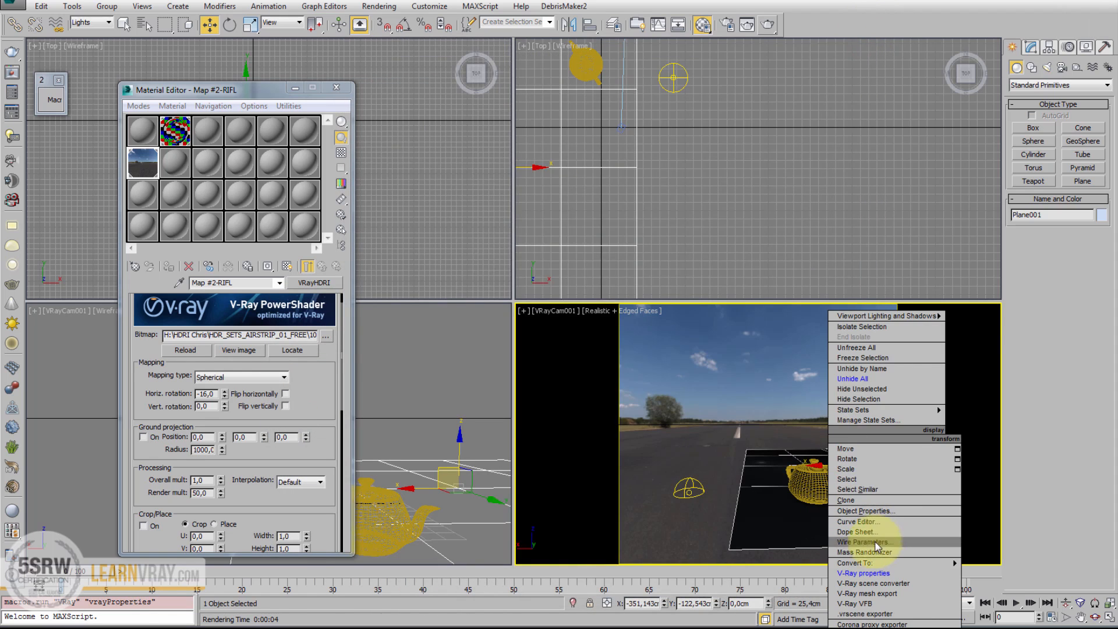
click(880, 574)
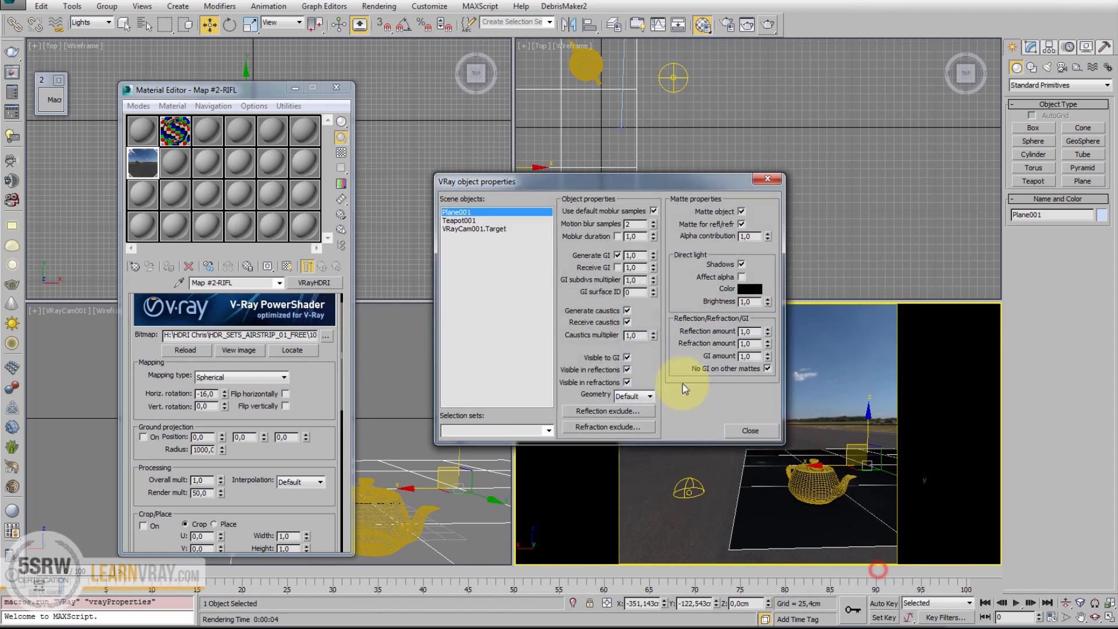
click(616, 268)
click(749, 432)
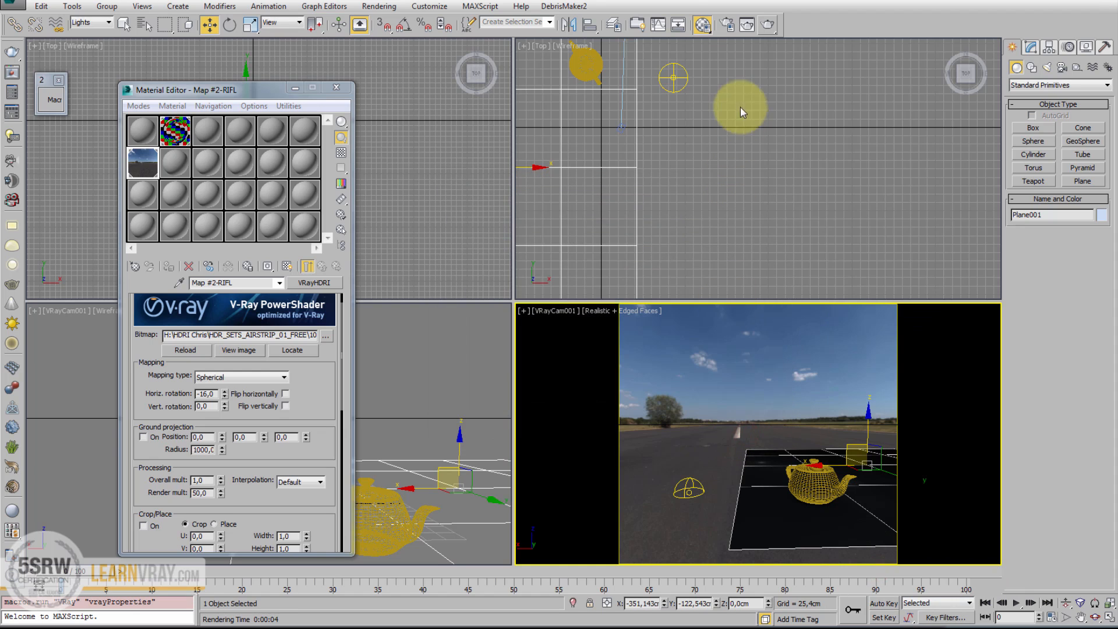
Step: Disable global illumination in the V-Ray render setup and render the camera view
click(726, 25)
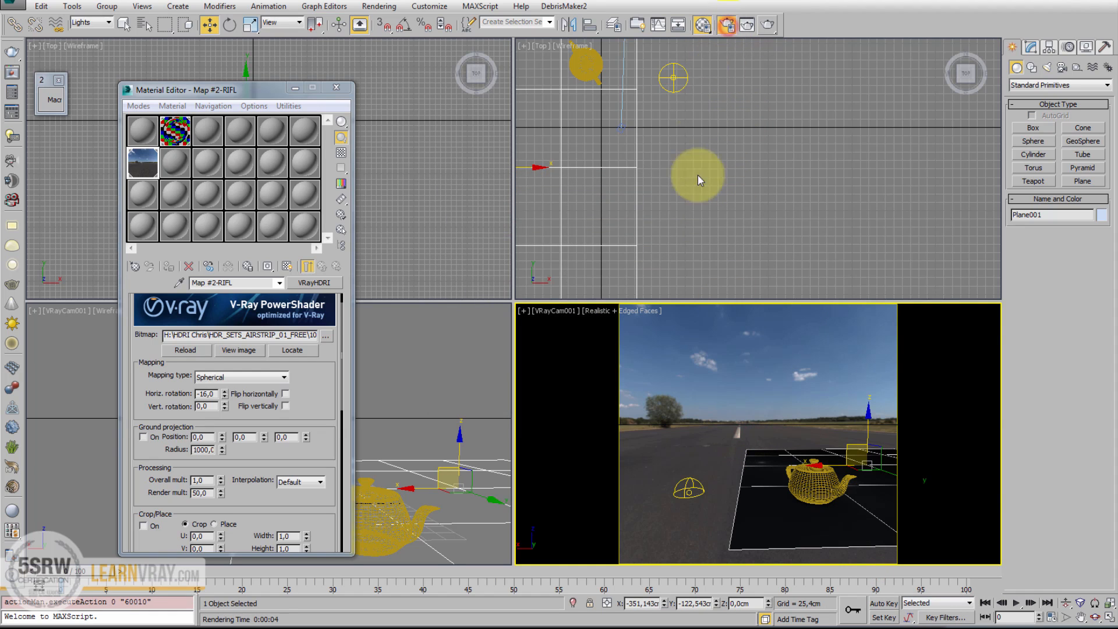
click(630, 73)
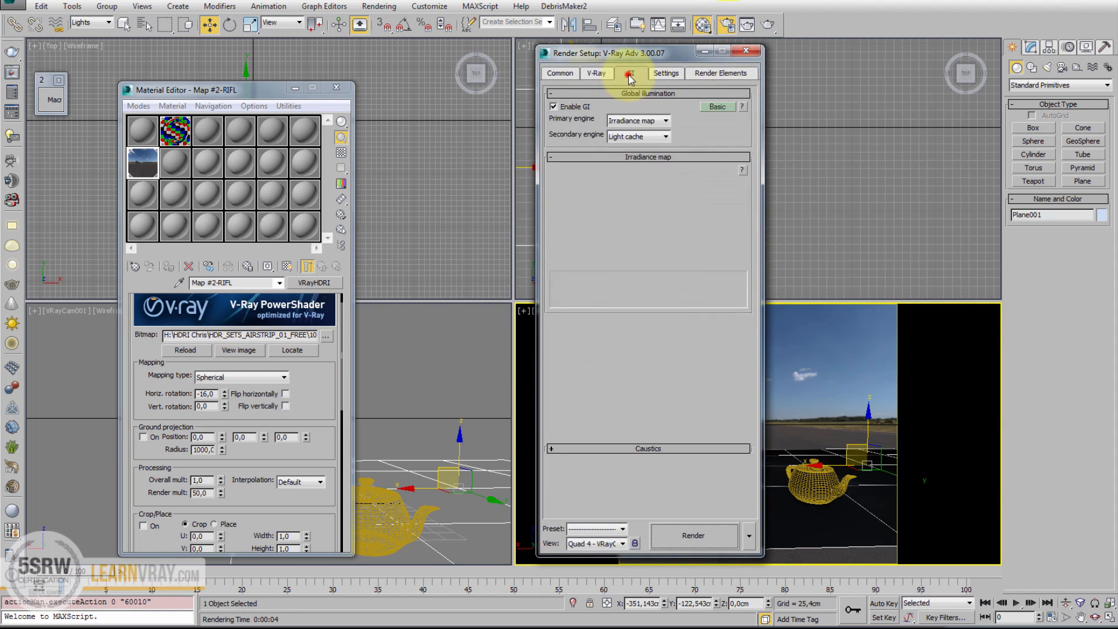
click(558, 107)
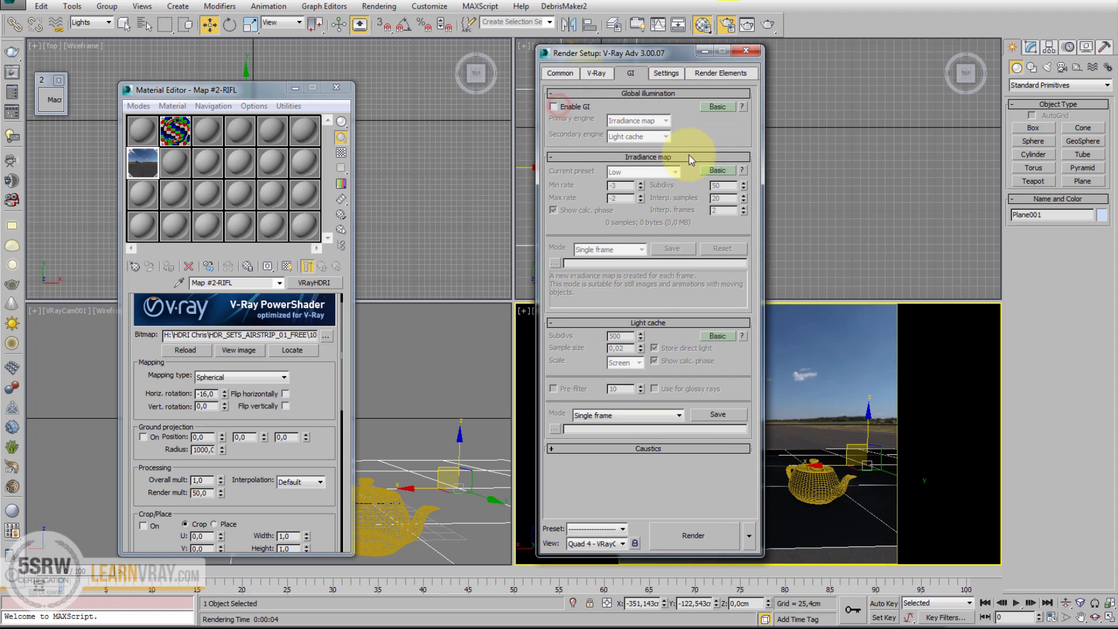
click(708, 541)
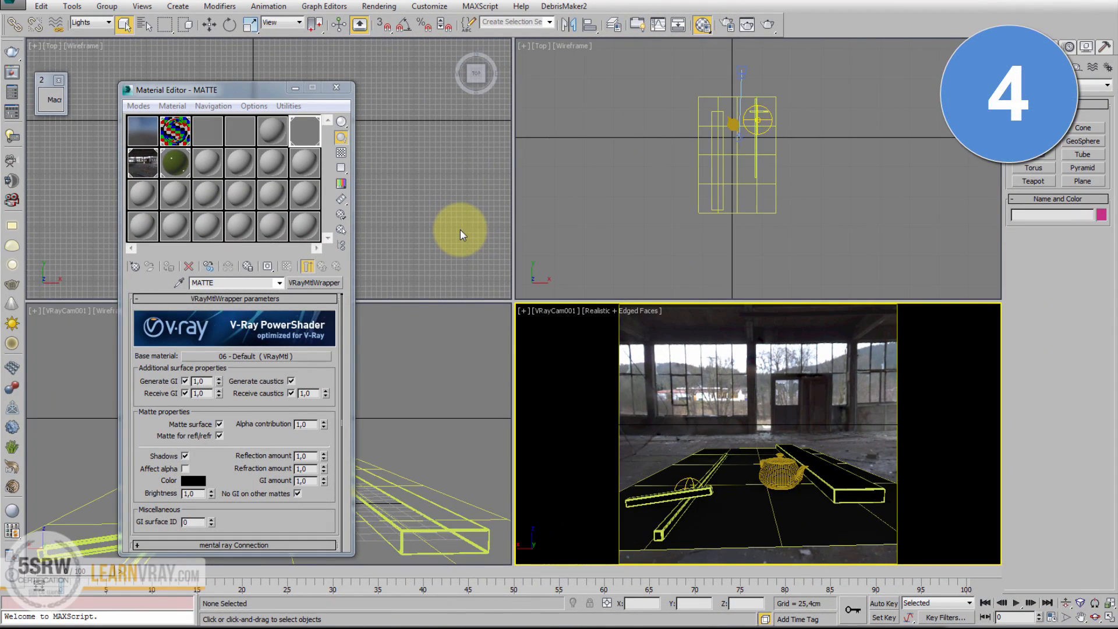
Step: Select the dome light in the abandoned factory scene and render the camera view to inspect the matte shadows and reflections
click(687, 485)
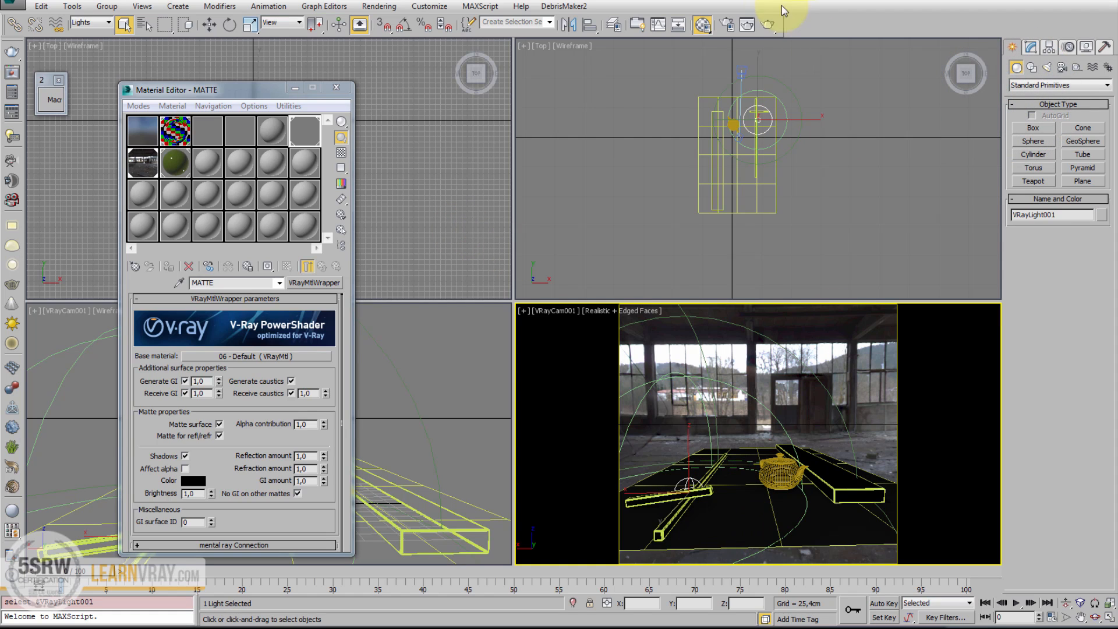
click(767, 23)
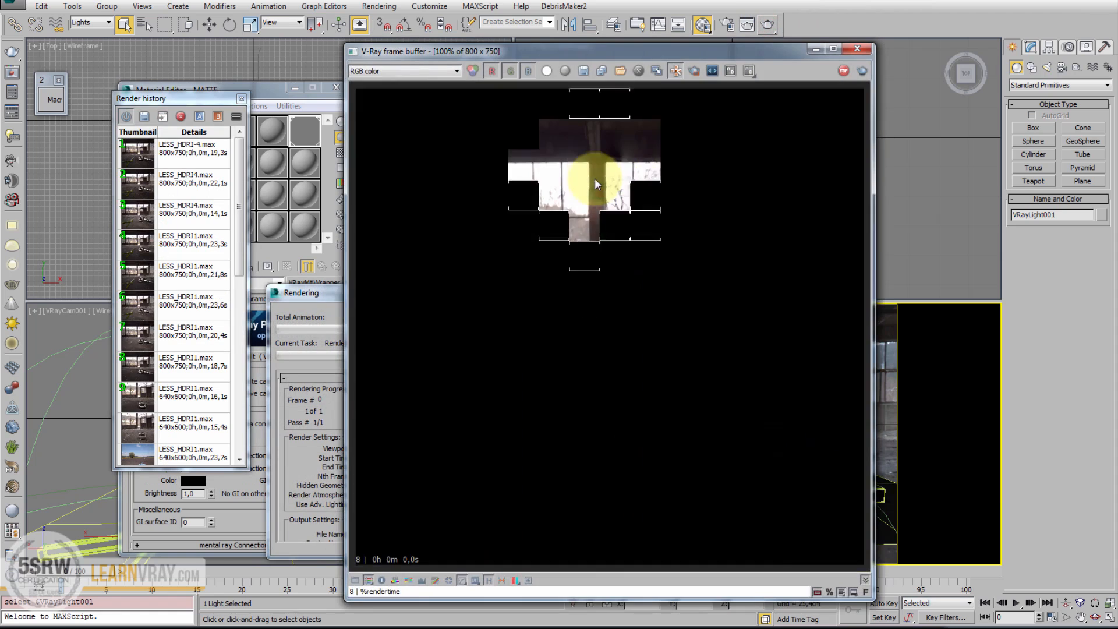
drag(728, 39, 846, 31)
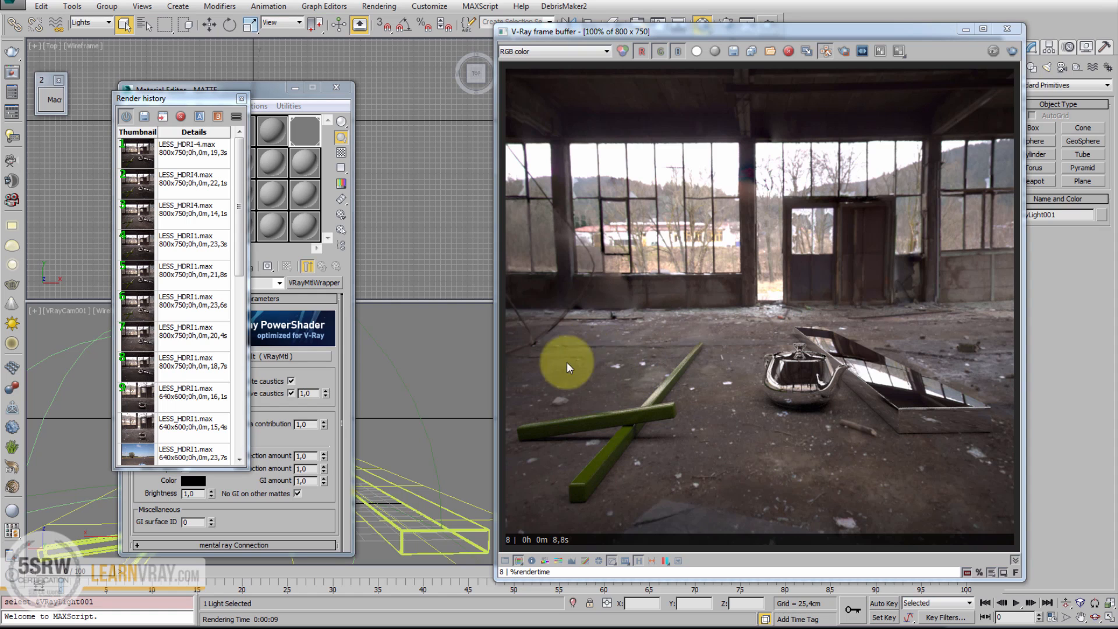
click(1008, 29)
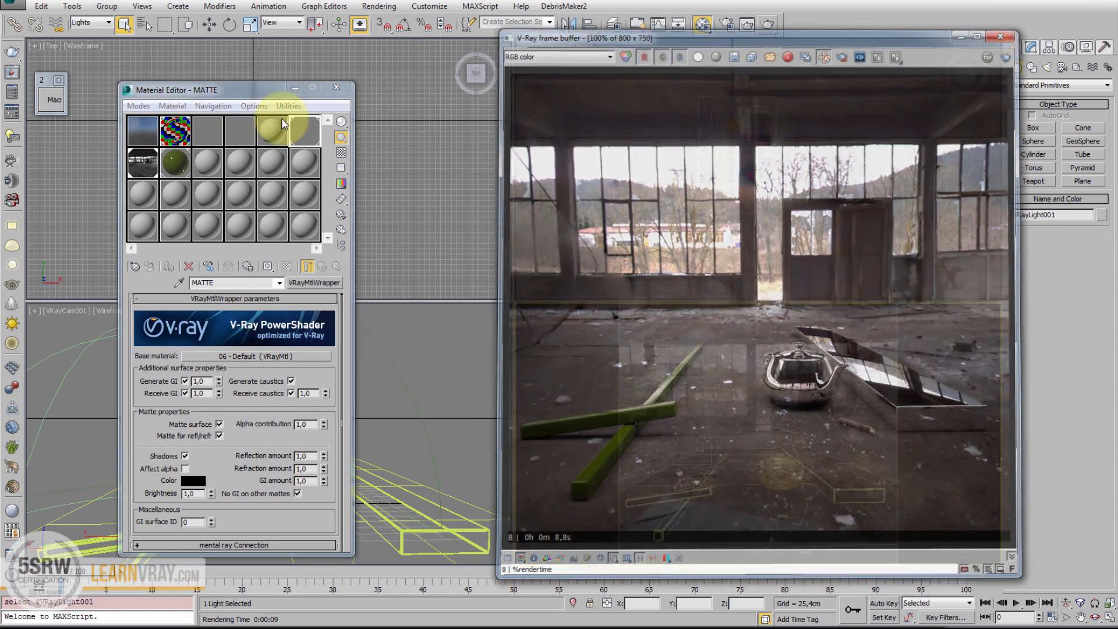
Step: Turn on ground projection for the fin4_Ref.exr reflection HDRI map and render the camera view to check its effect
click(153, 170)
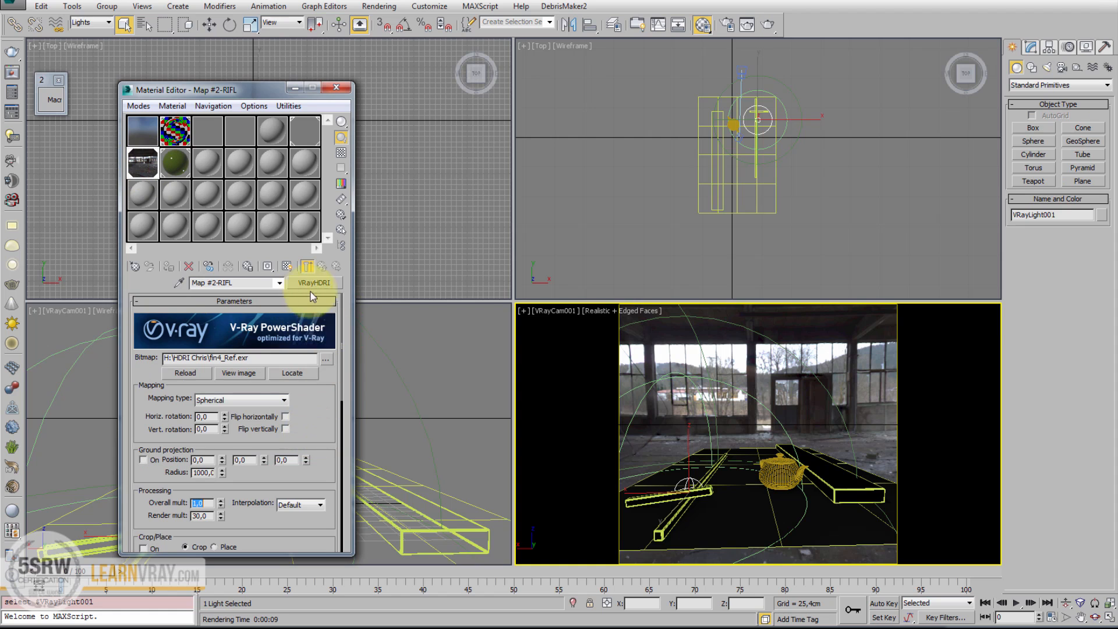
scroll(305, 404, down, 2)
click(143, 409)
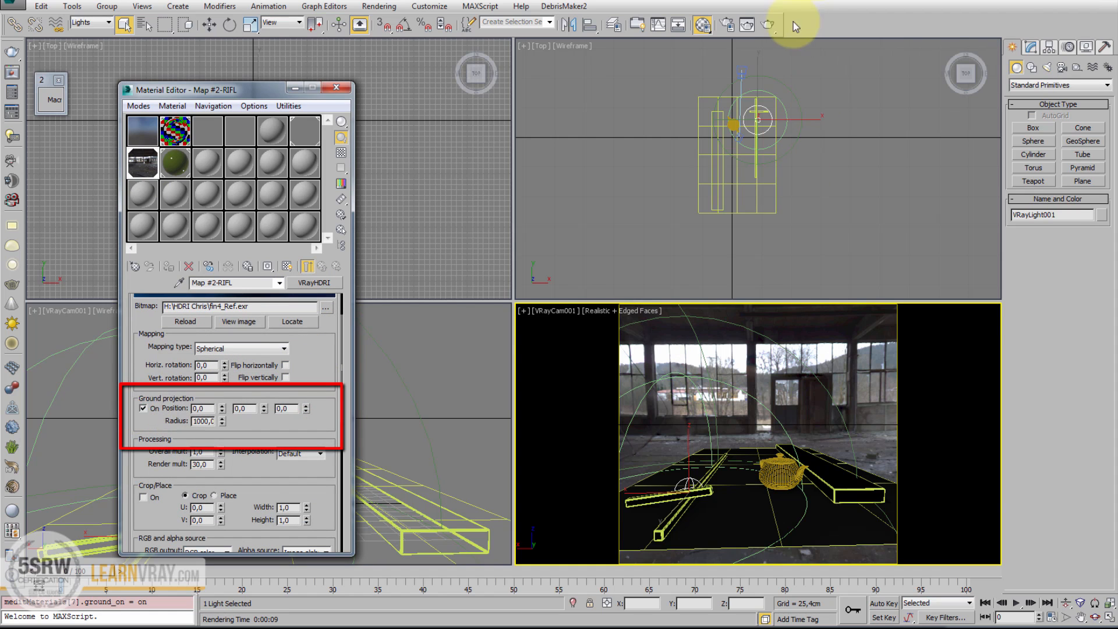
click(767, 25)
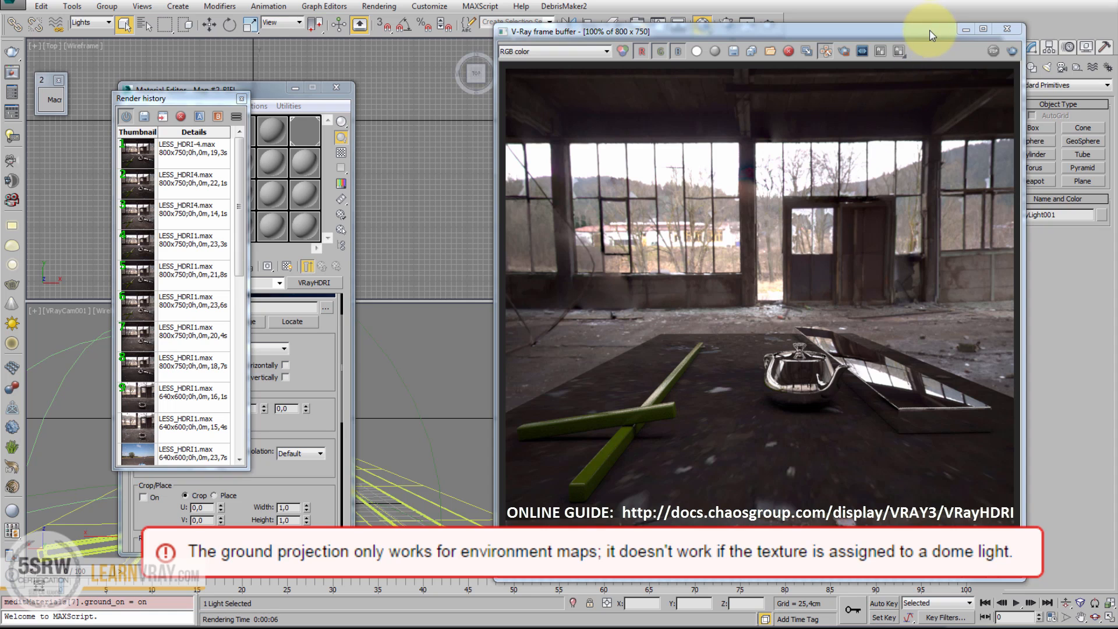
drag(930, 35, 601, 40)
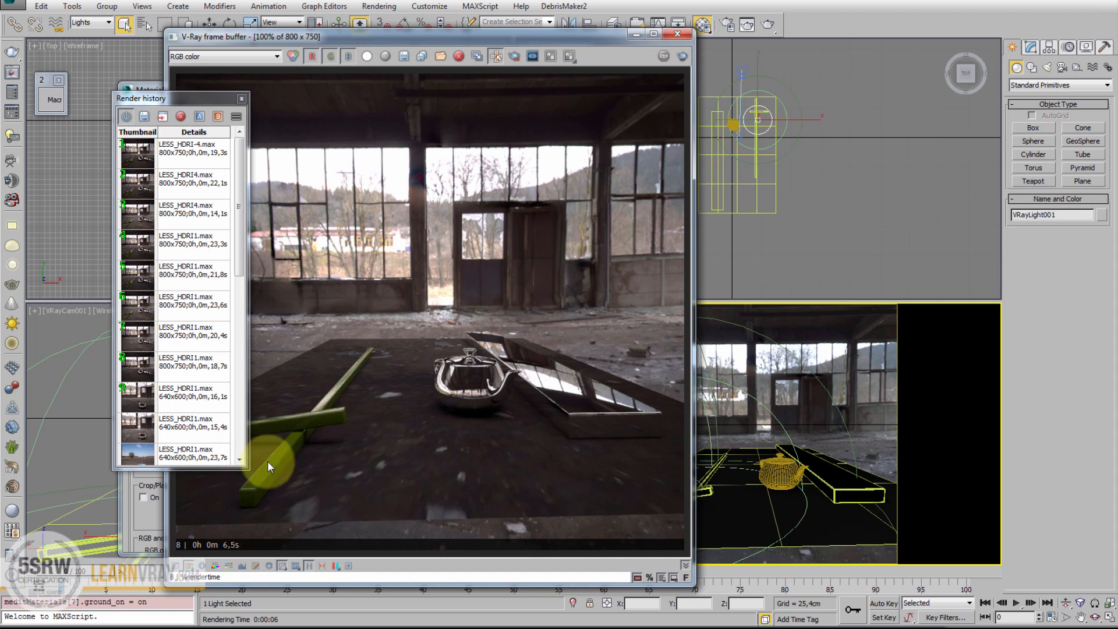
click(677, 34)
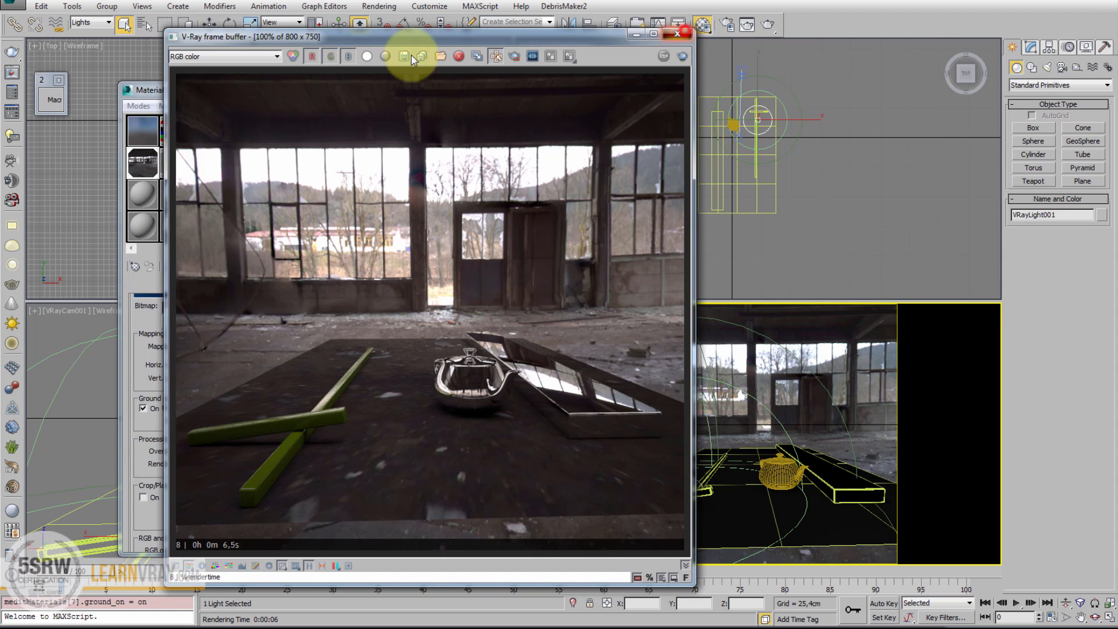
Step: Enlarge the ground plane to about 16721.5 cm long and 24412.4 cm wide
click(210, 25)
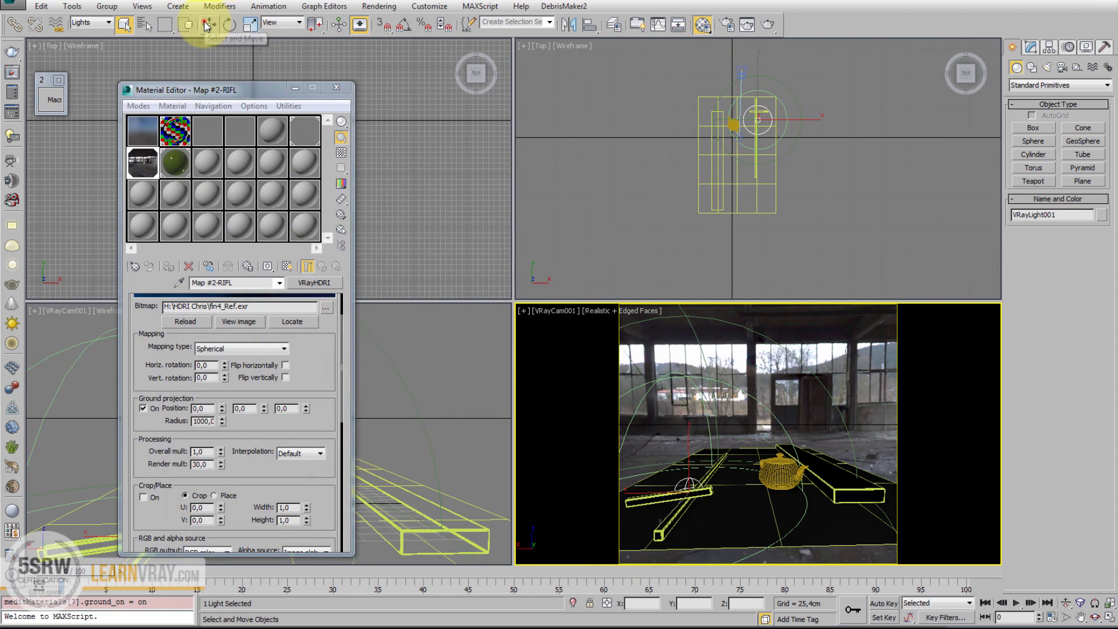
click(757, 205)
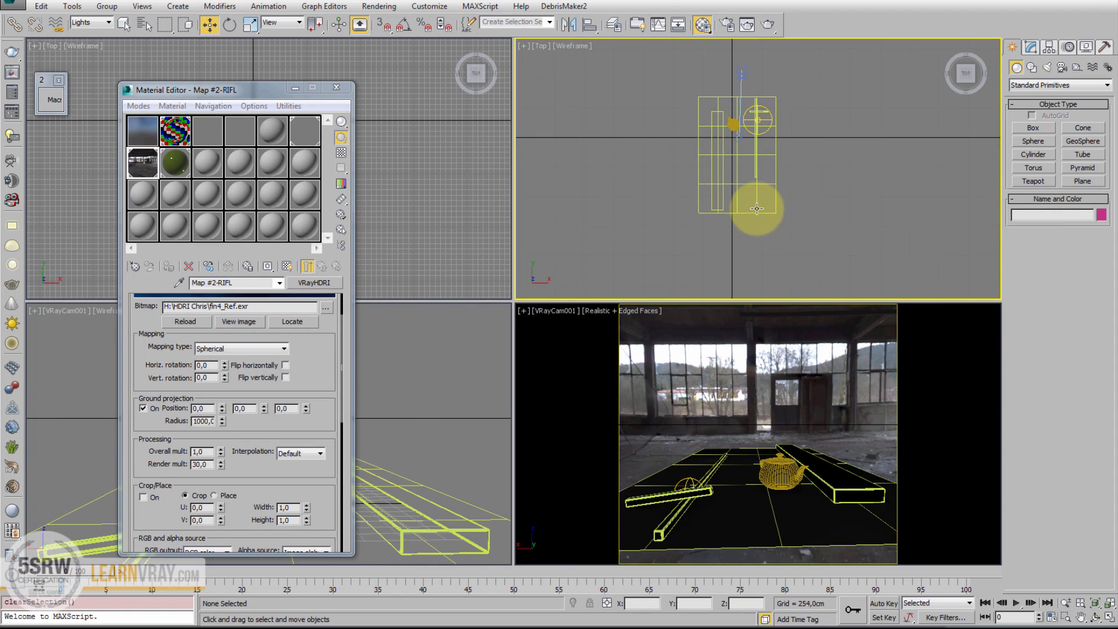
click(770, 184)
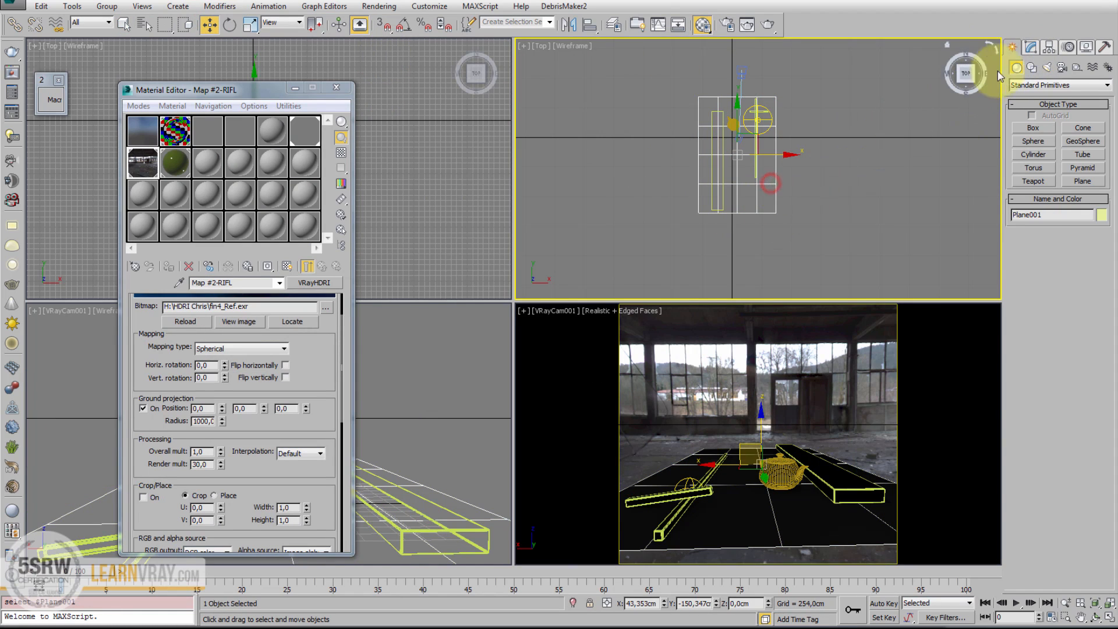
click(1030, 47)
drag(1099, 196, 1112, 584)
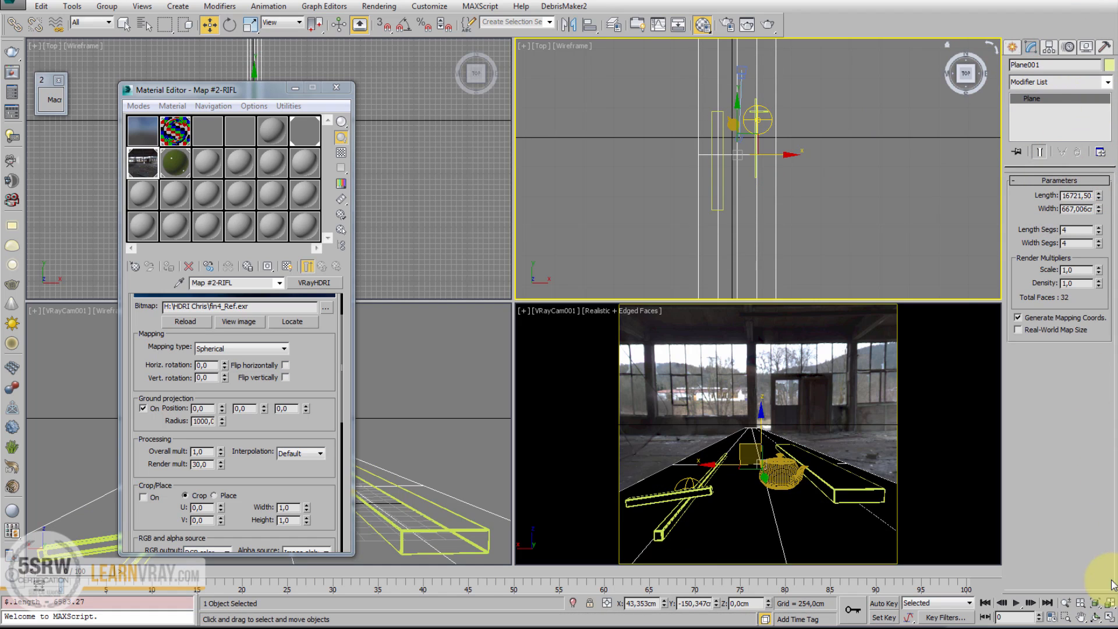
drag(1099, 211, 1069, 252)
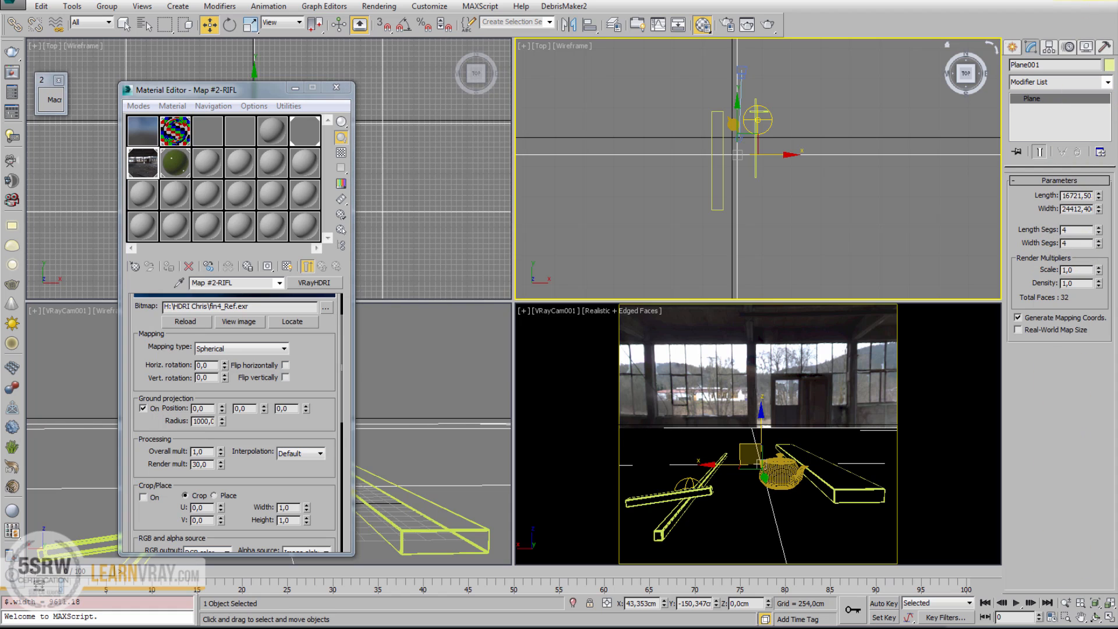
Step: Render the camera view with the enlarged ground plane and inspect the floor up to the back wall
right_click(585, 399)
click(769, 24)
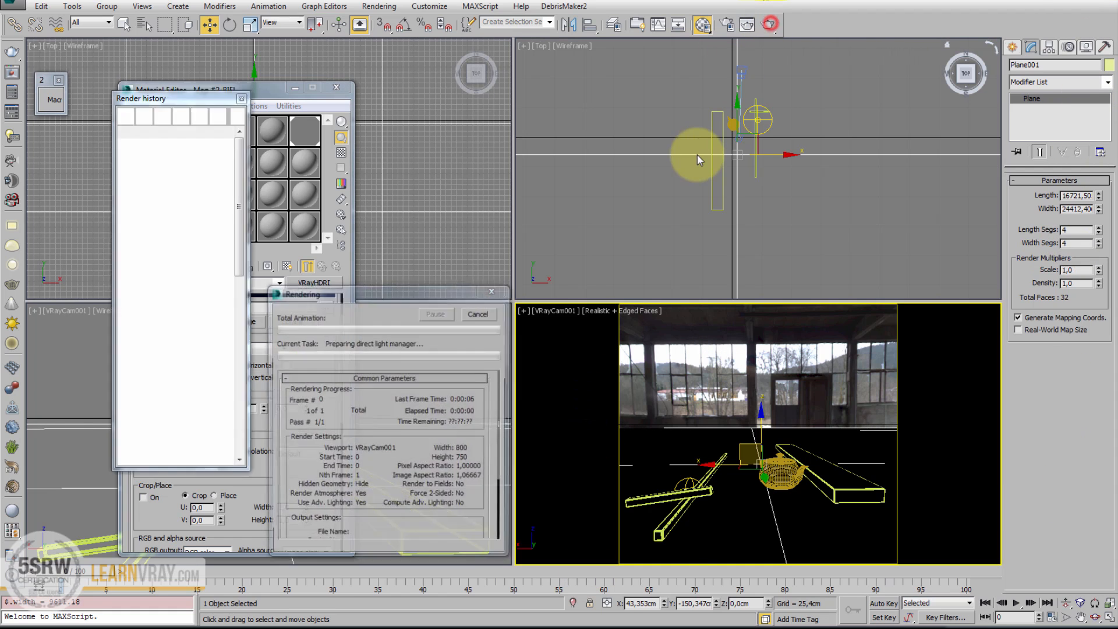
drag(501, 41, 815, 40)
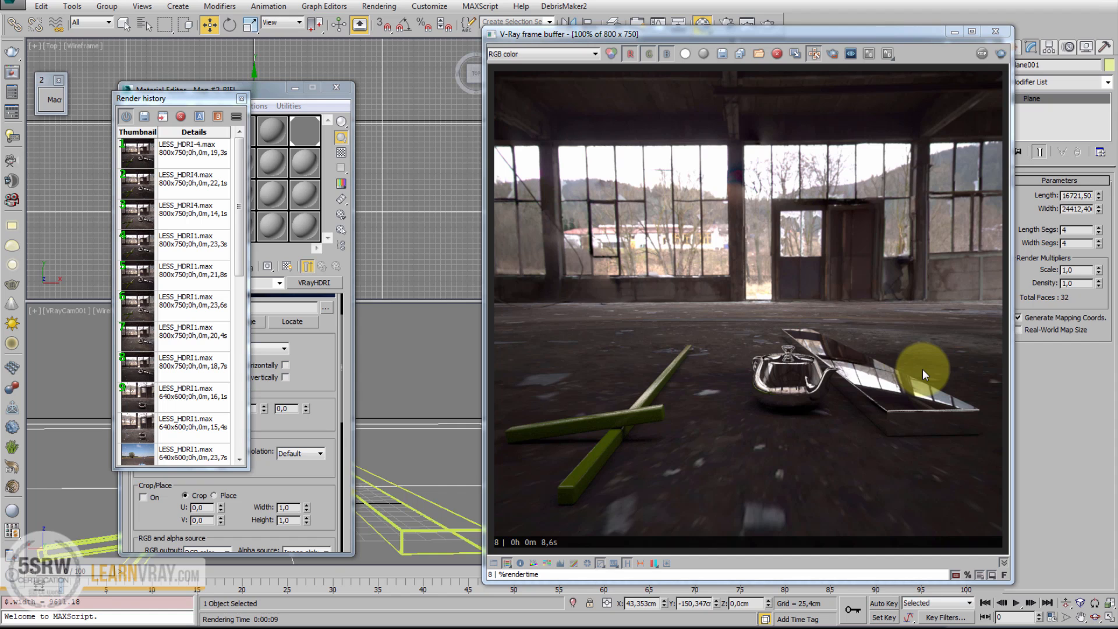
click(242, 98)
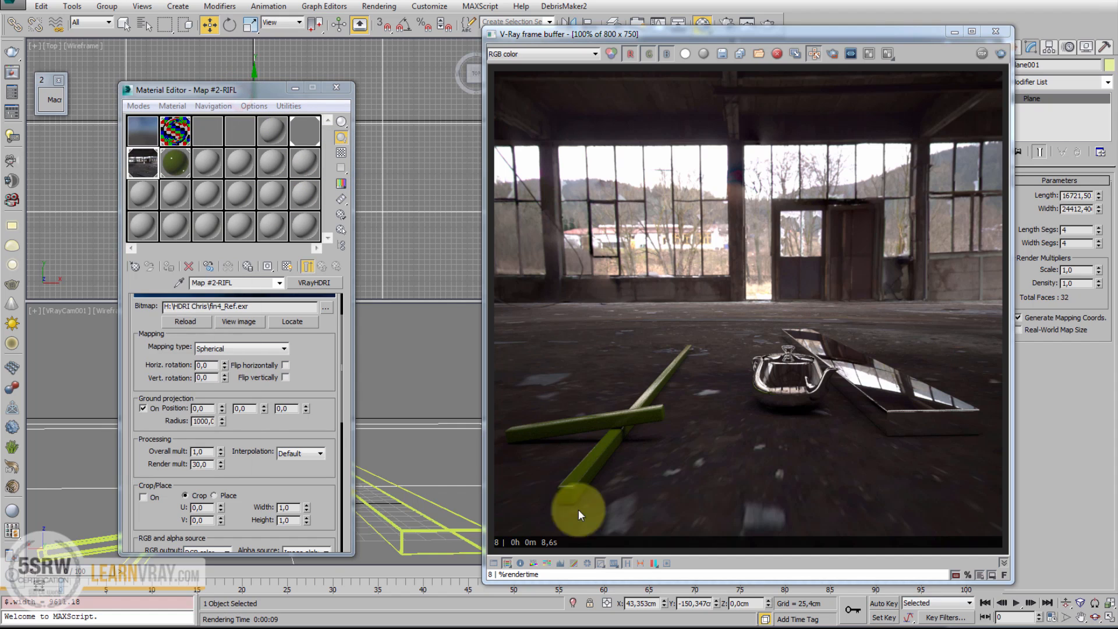
click(681, 301)
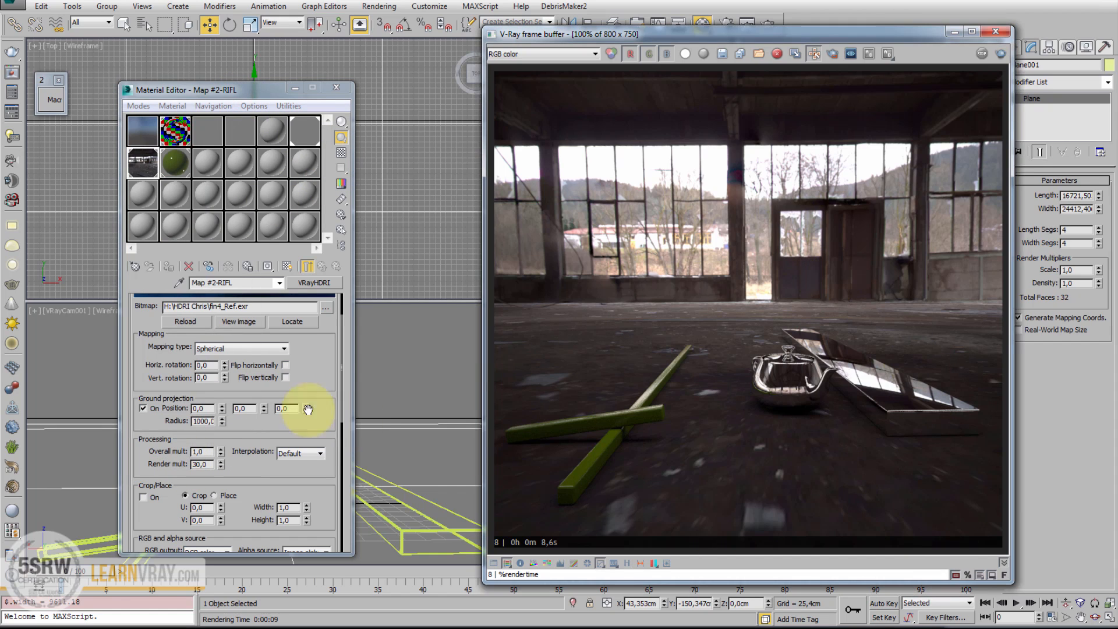
Step: Set the reflection HDRI map's ground projection radius to 200 and its second position value to 100
drag(316, 369, 316, 395)
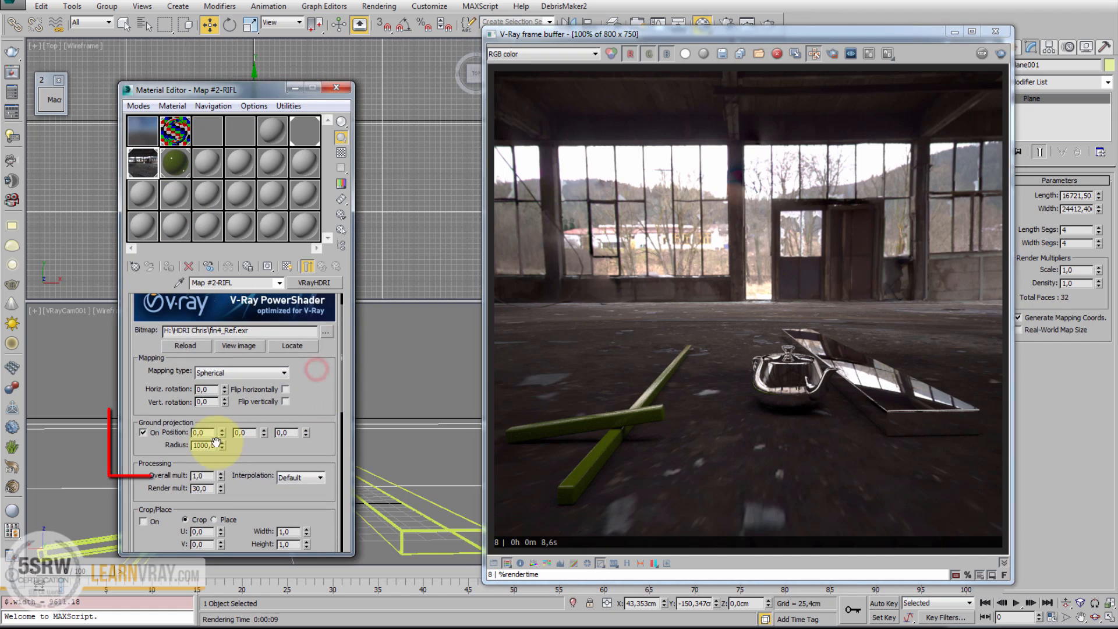
double_click(207, 445)
text(200)
key(Return)
click(248, 436)
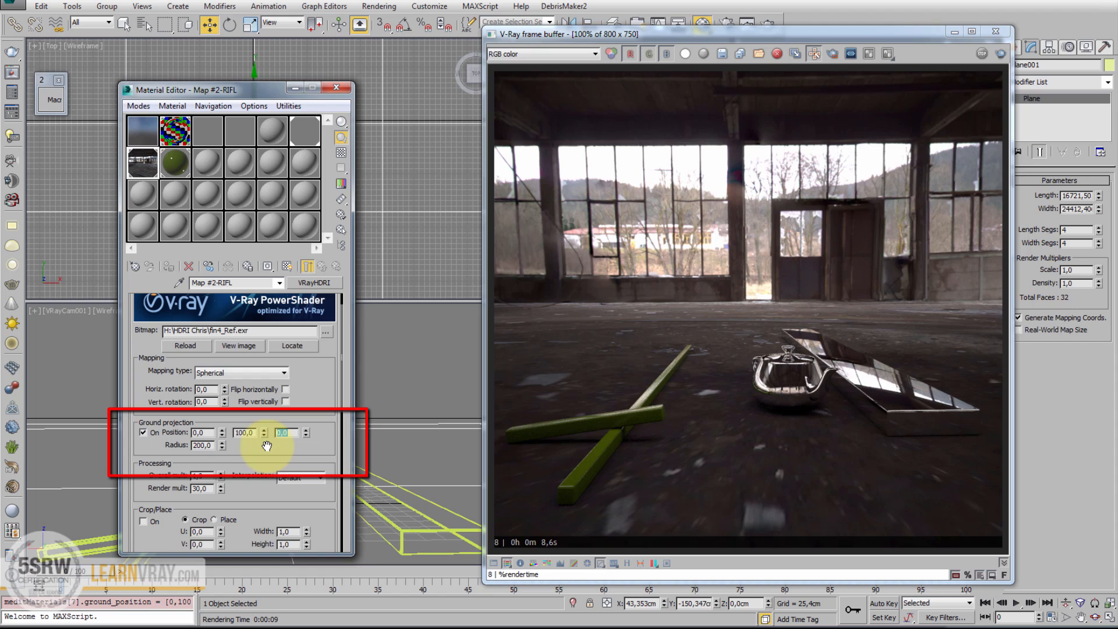
Step: Render the camera view again and compare the two LESS_HDRI-4.max images in the render history
click(1001, 53)
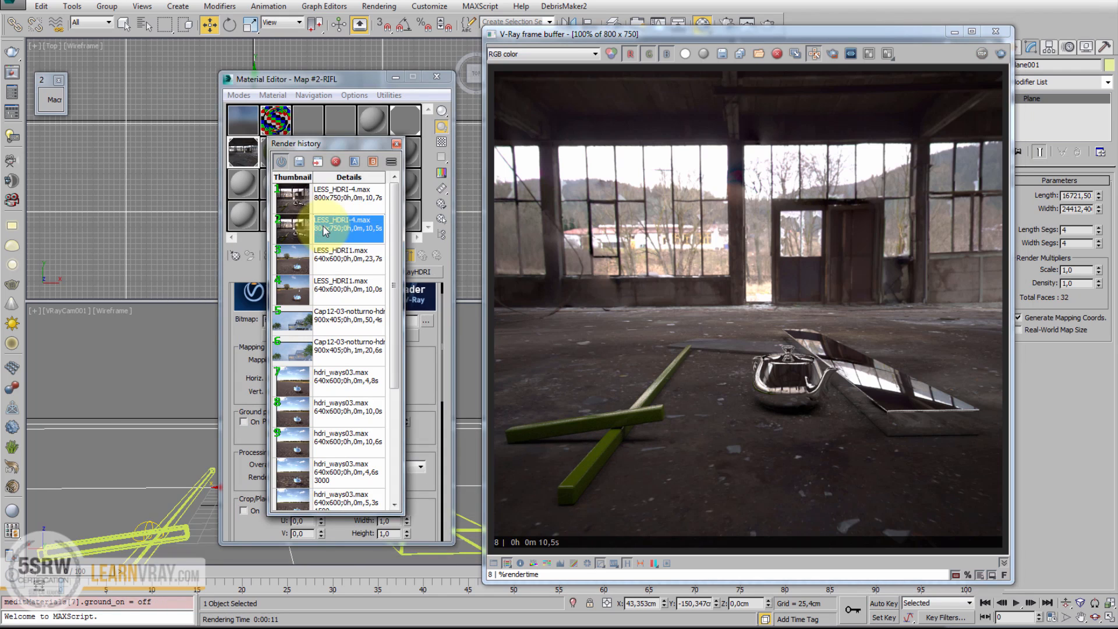
double_click(334, 193)
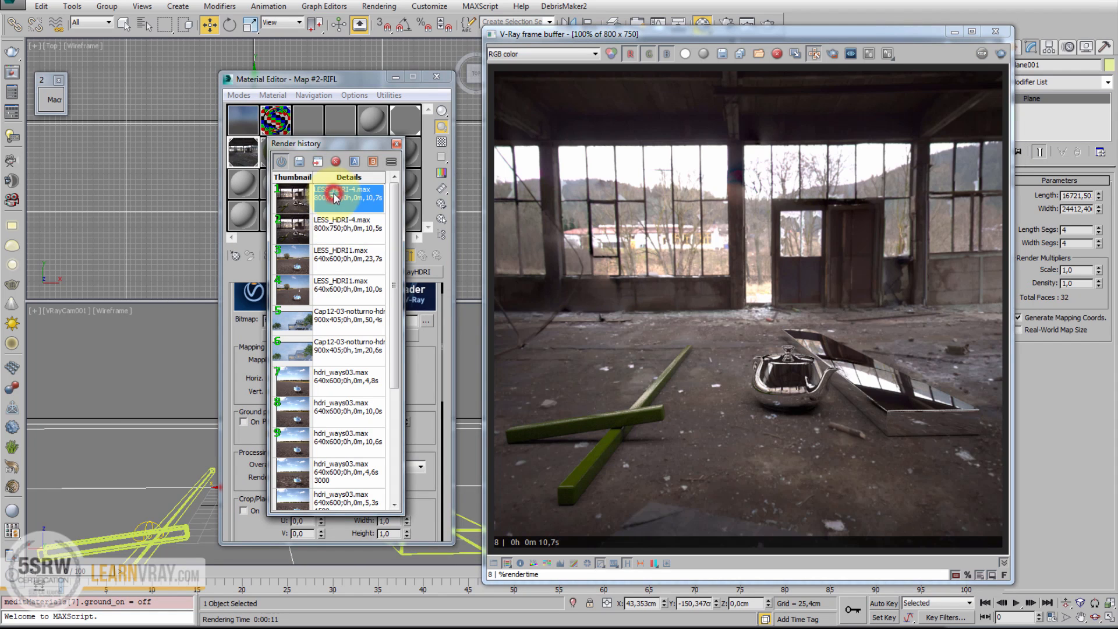
double_click(336, 232)
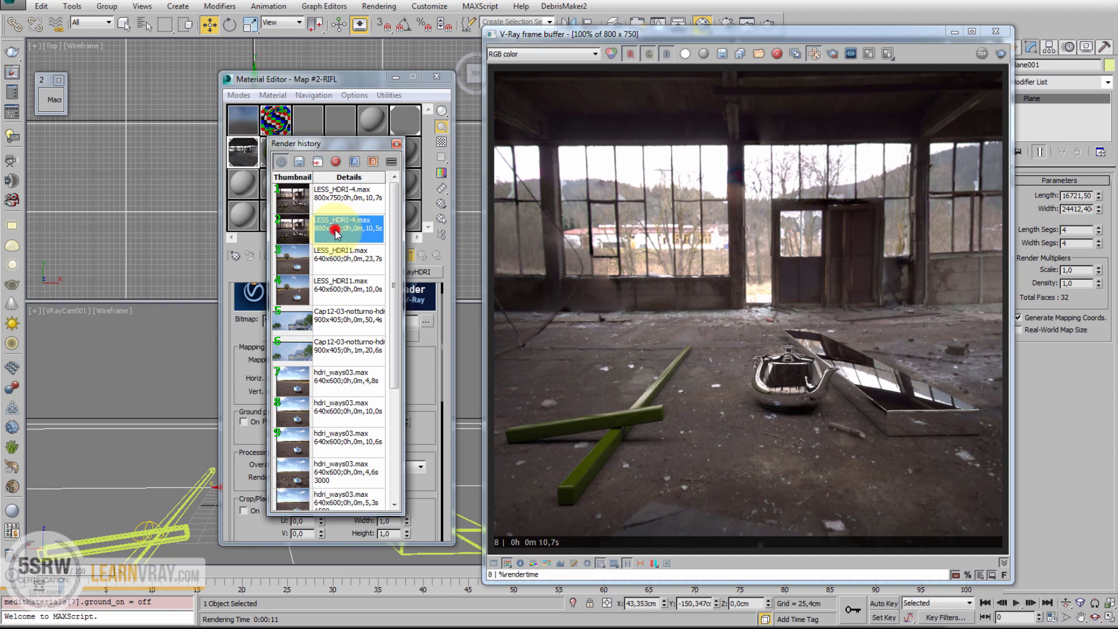